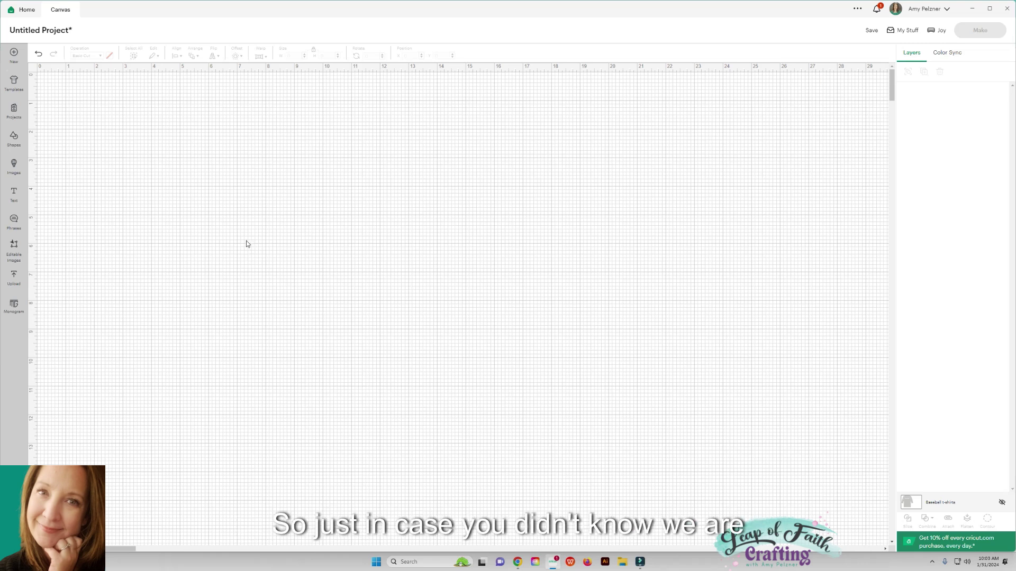
# Go from Home back to a blank untitled canvas and open the account dropdown.
pyautogui.click(27, 10)
pyautogui.click(61, 10)
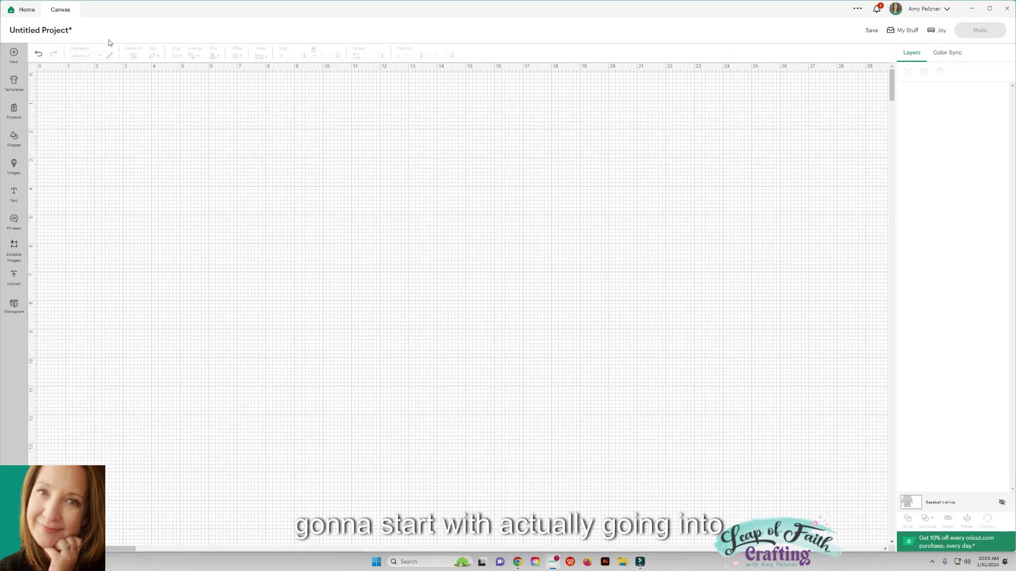
pyautogui.click(914, 12)
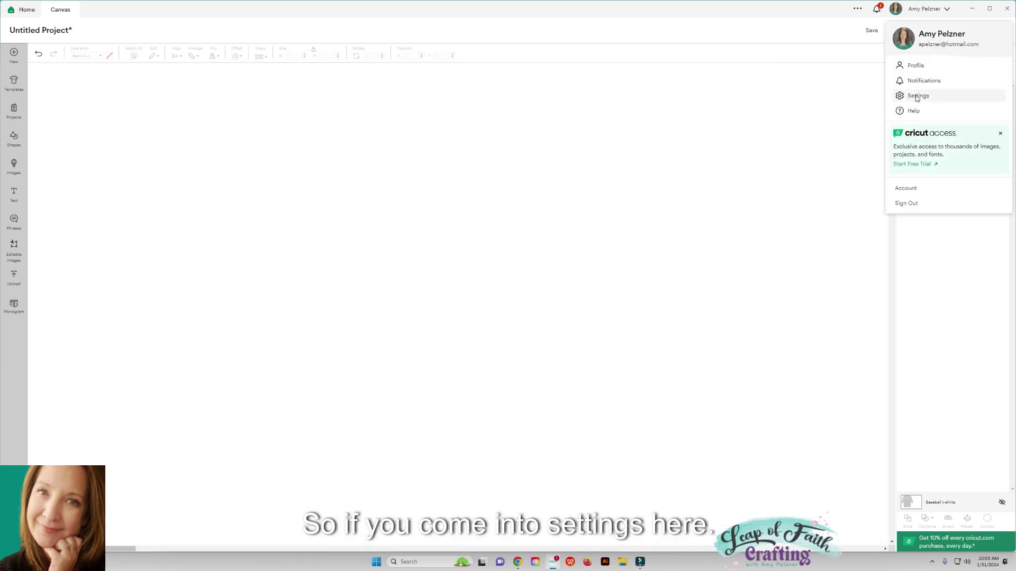
# Open Design Space Settings and toggle the application experience to Live, then back to Beta.
pyautogui.click(916, 97)
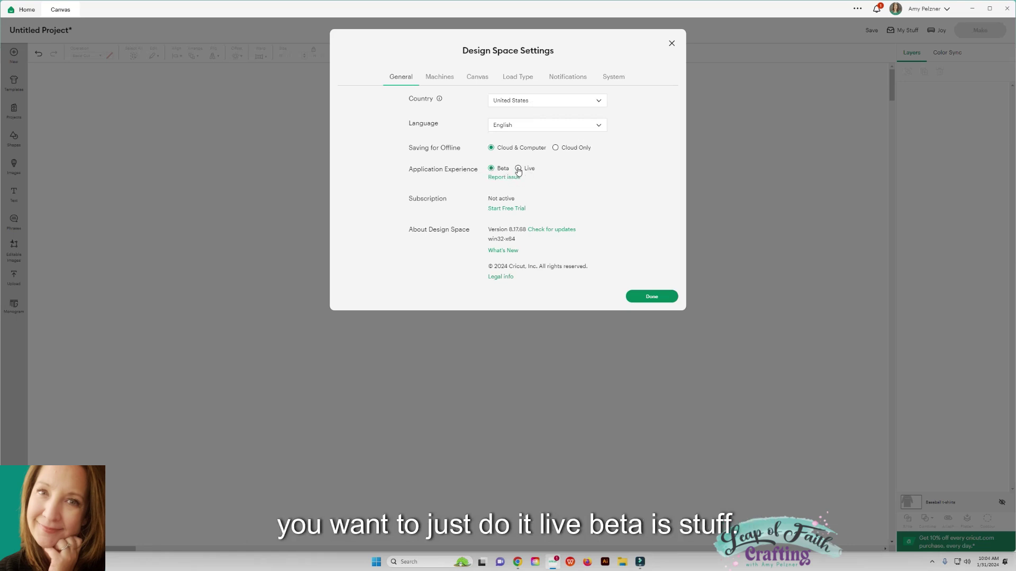
pyautogui.click(518, 170)
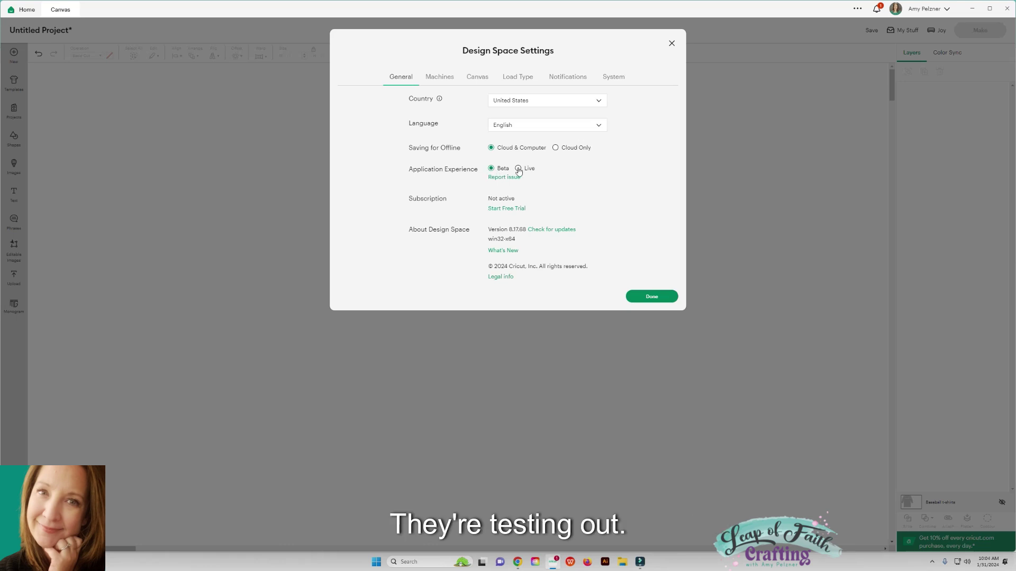
pyautogui.click(518, 169)
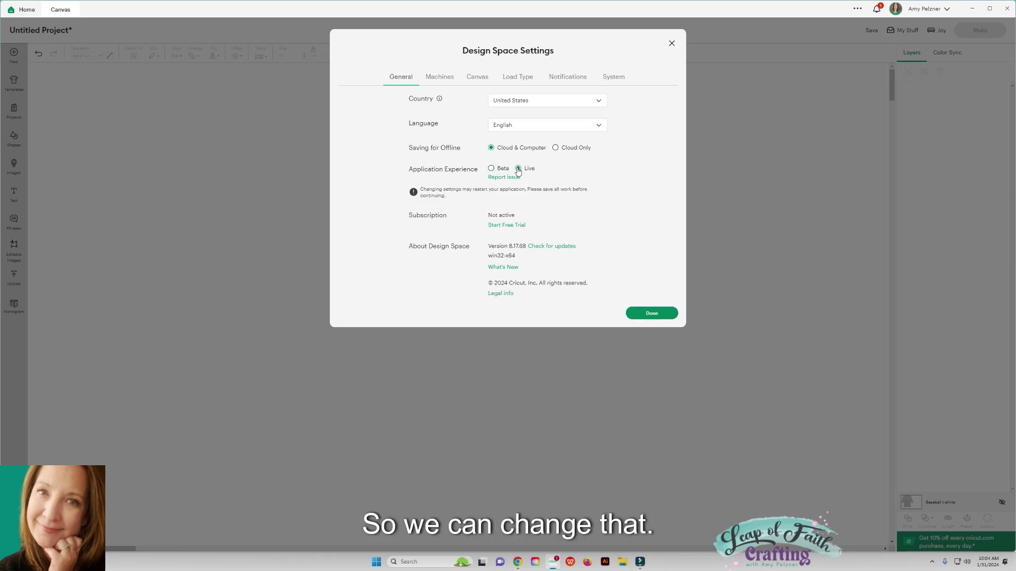
pyautogui.click(491, 168)
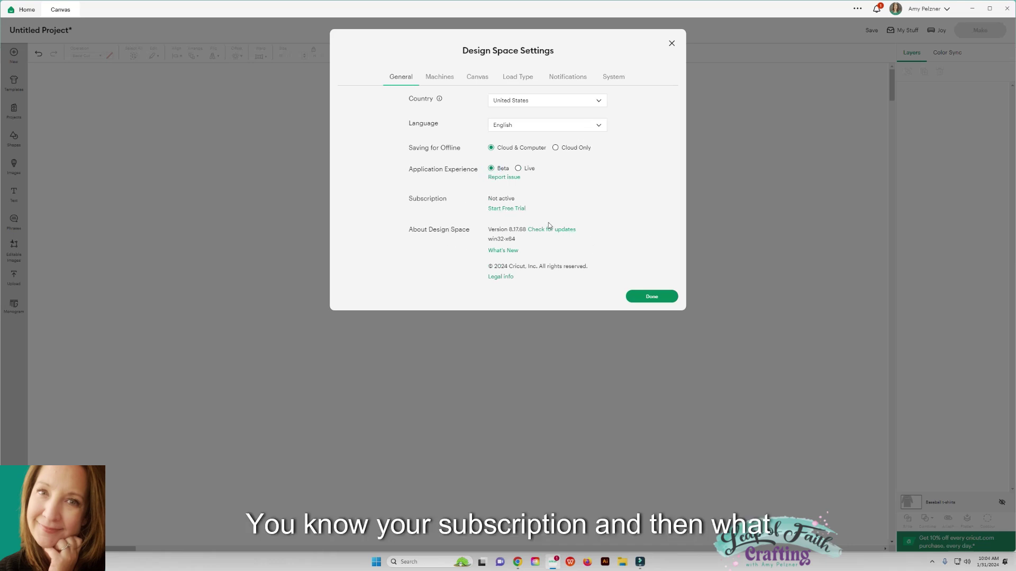
# Show the Machines settings: product setup, firmware, calibration, care, materials and cartridges.
pyautogui.click(441, 79)
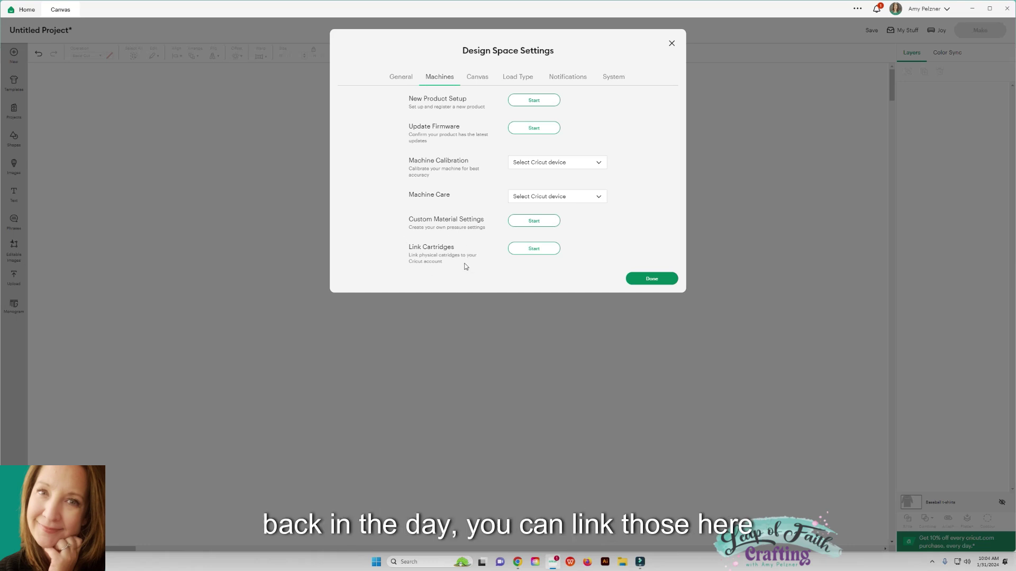
# In Canvas settings, try Partial Grid and No Grid, then restore Full Grid.
pyautogui.click(477, 77)
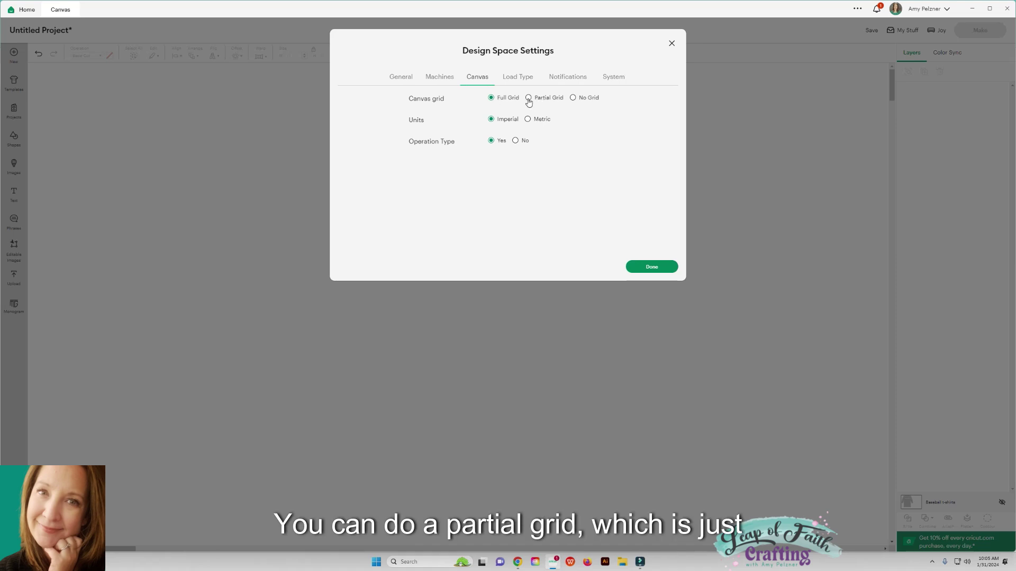
pyautogui.click(528, 98)
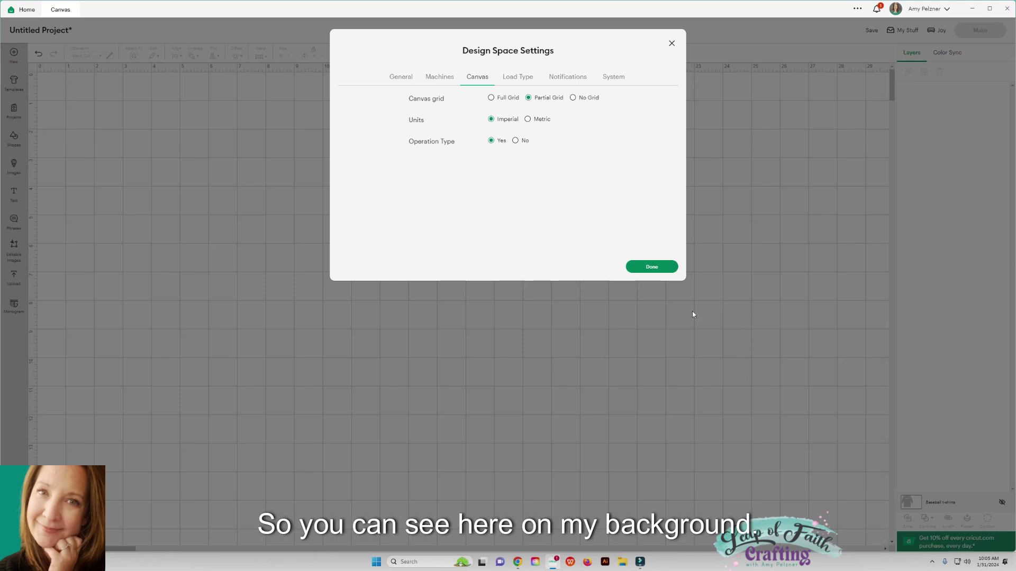
pyautogui.click(572, 98)
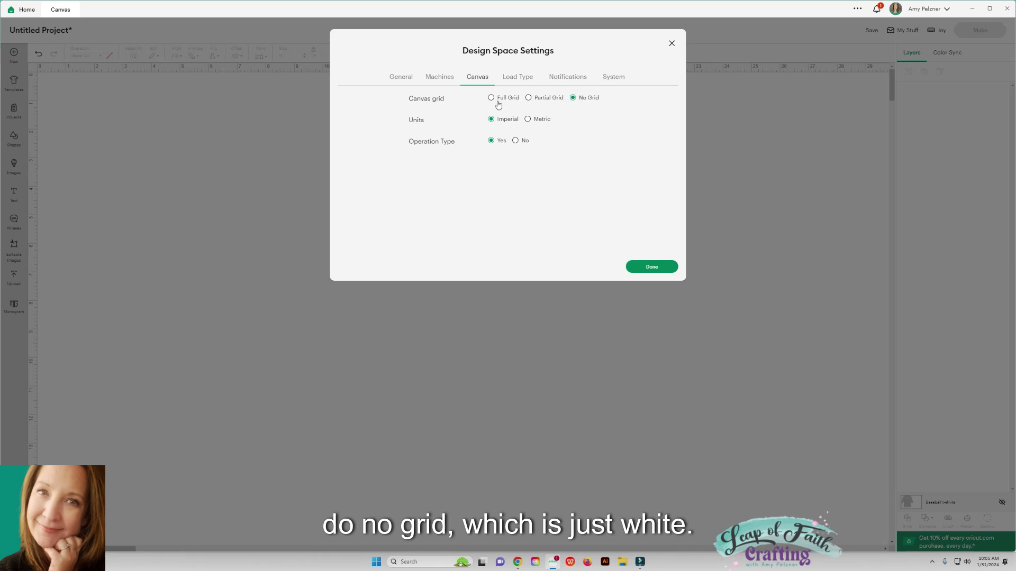
pyautogui.click(491, 98)
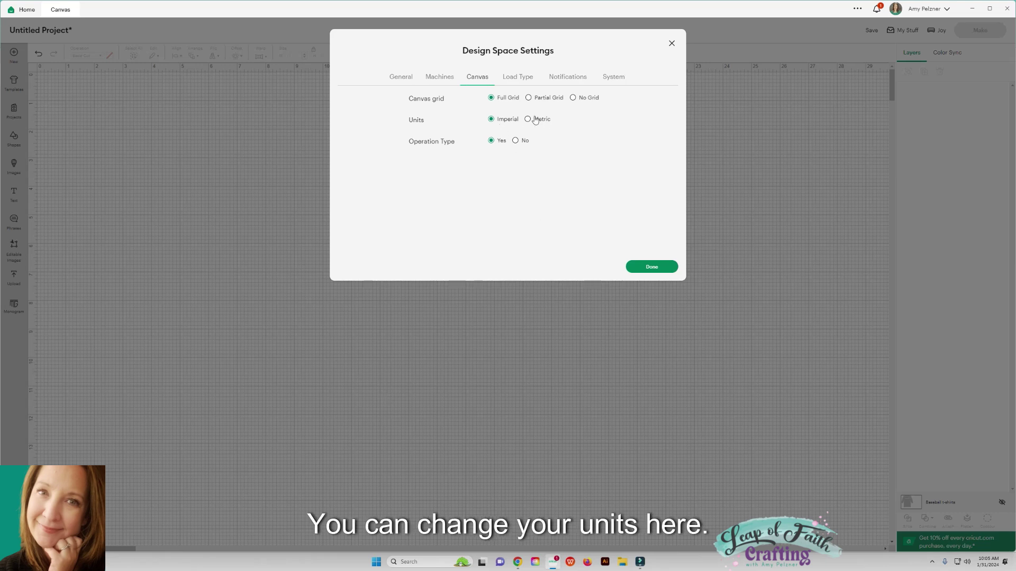
# Review the Load Type defaults, keeping Cricut Joy with load type None.
pyautogui.click(520, 77)
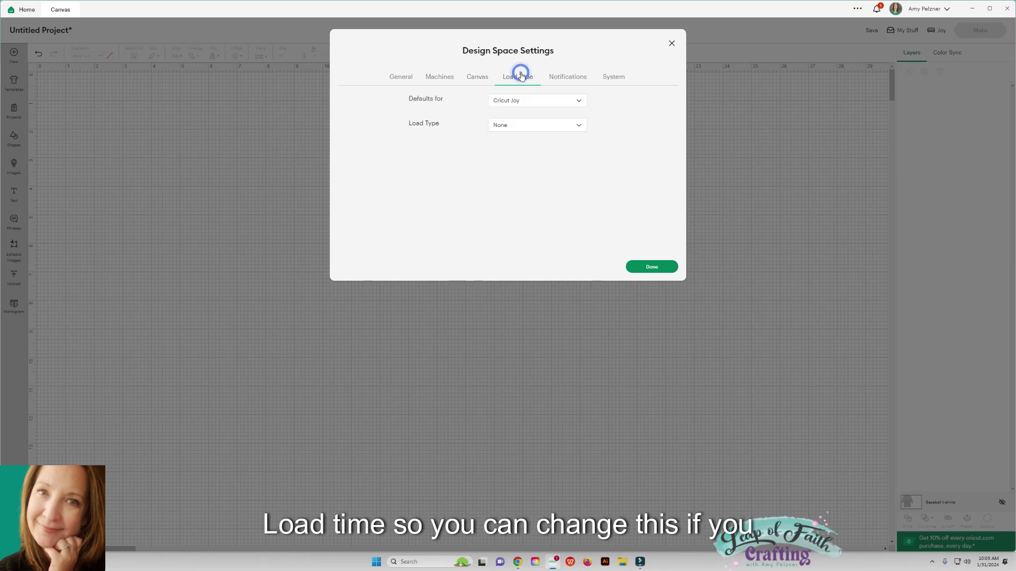
pyautogui.click(563, 101)
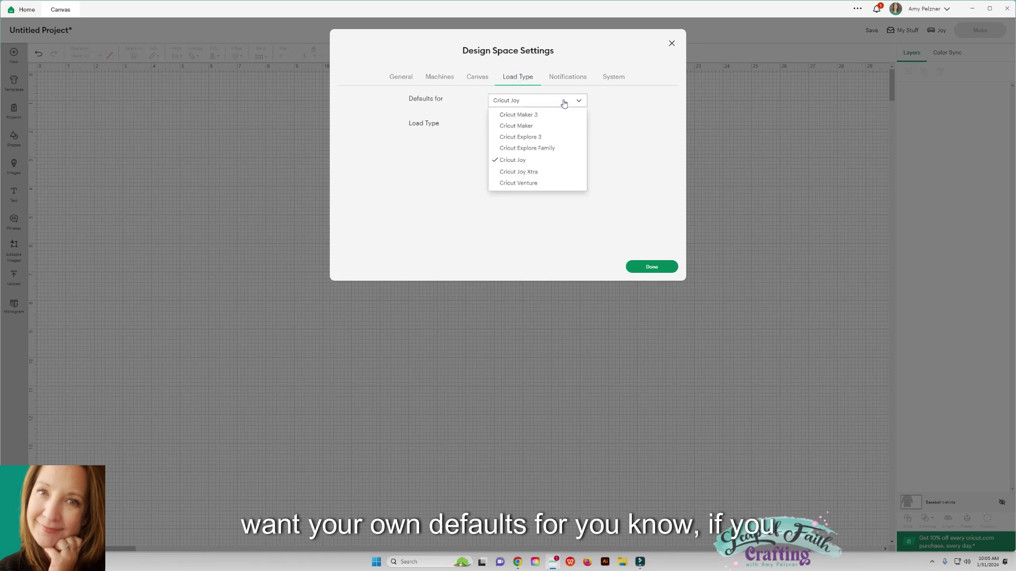
pyautogui.click(577, 105)
pyautogui.click(521, 127)
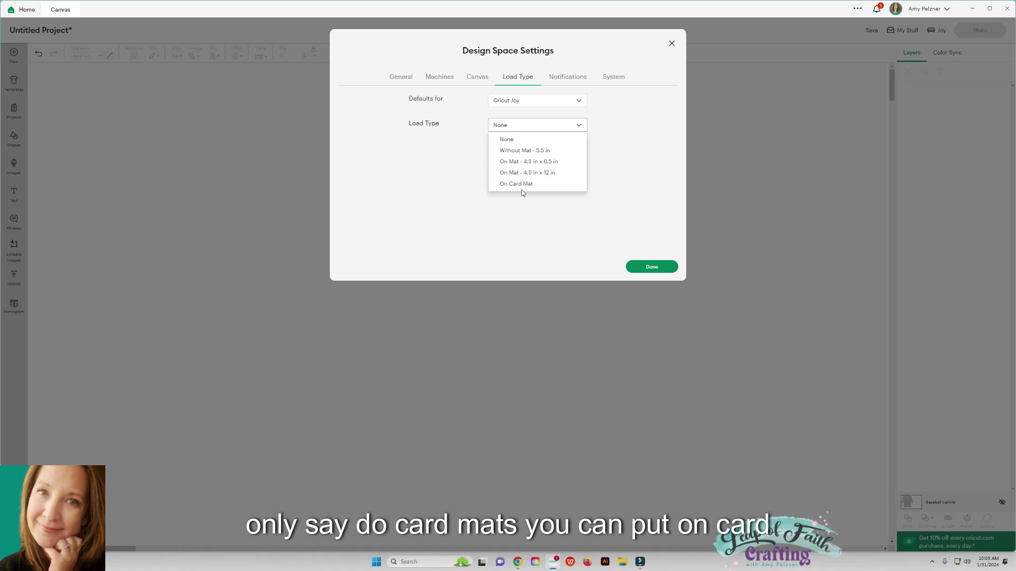
pyautogui.click(476, 122)
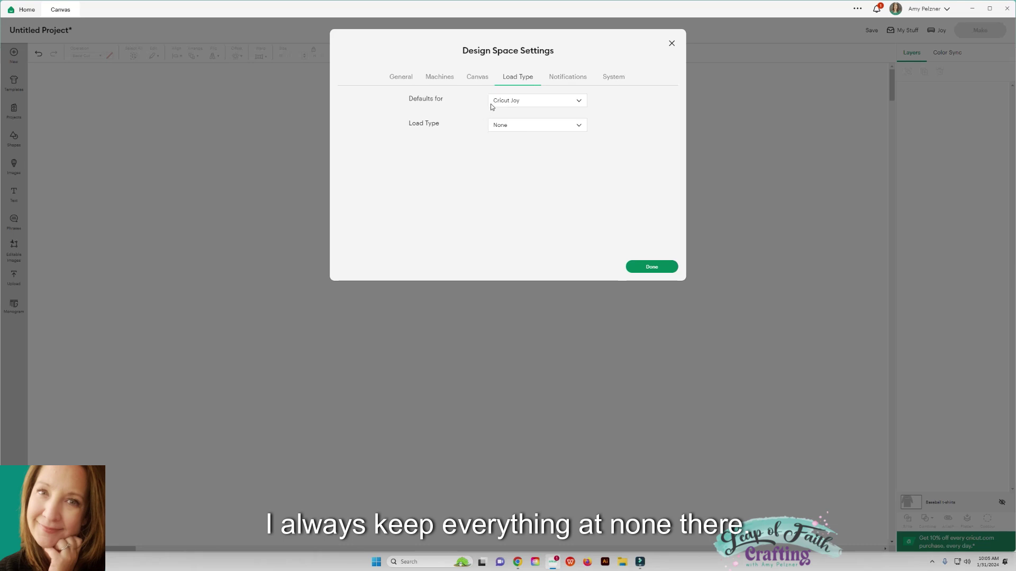
# Look over the Notifications and System settings, then close Settings with Done.
pyautogui.click(565, 80)
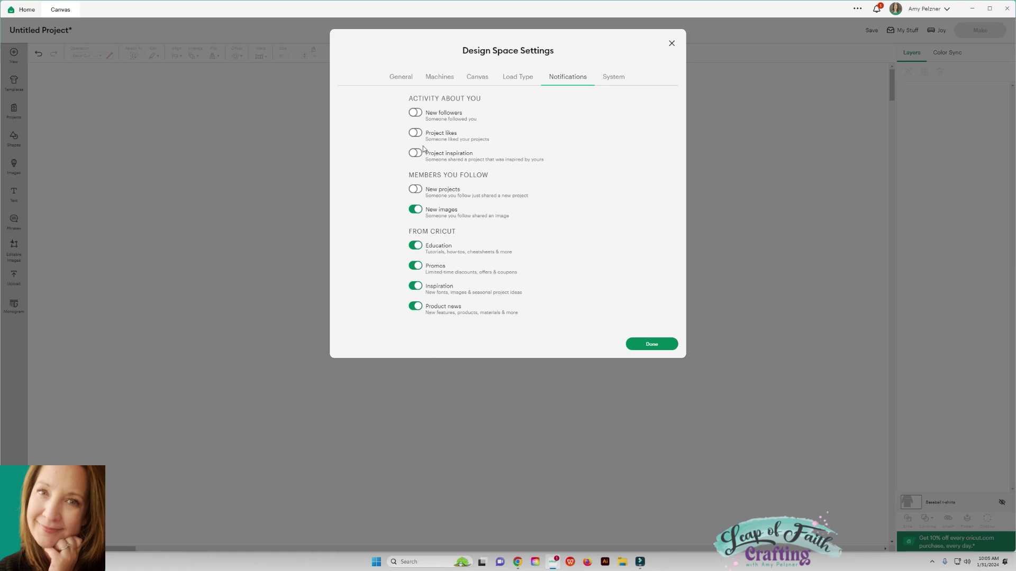
pyautogui.click(613, 80)
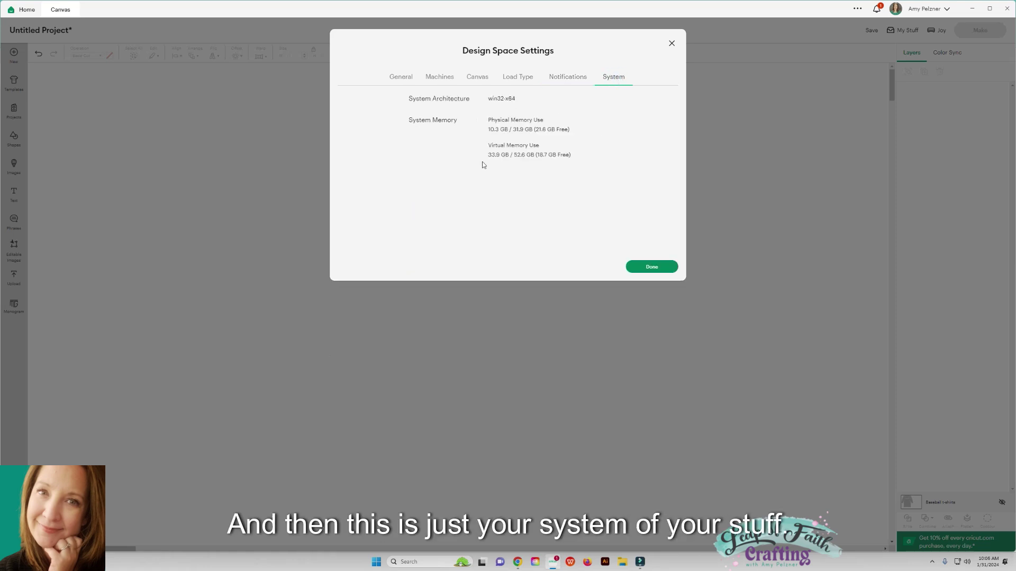
pyautogui.click(652, 267)
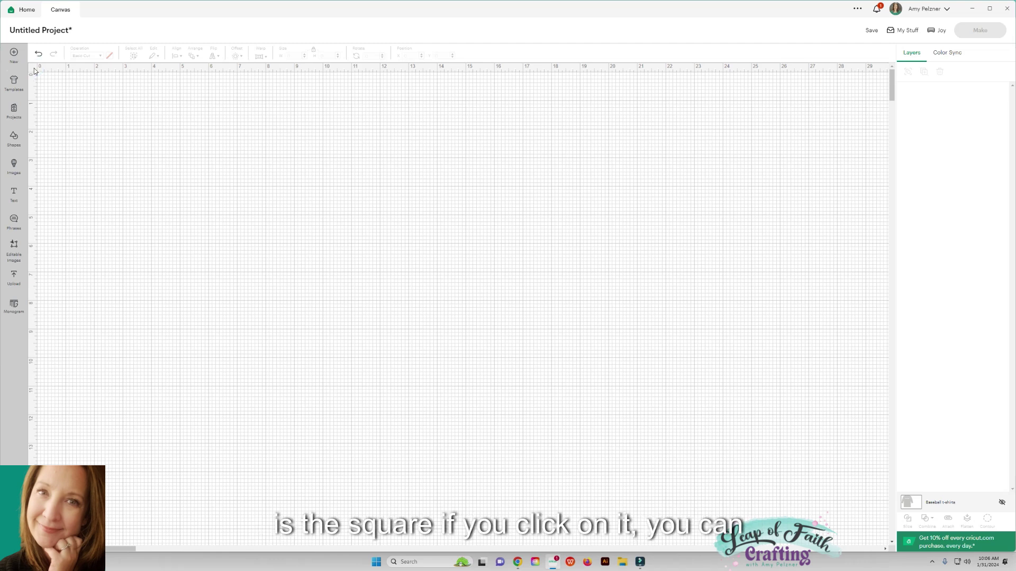
pyautogui.click(34, 70)
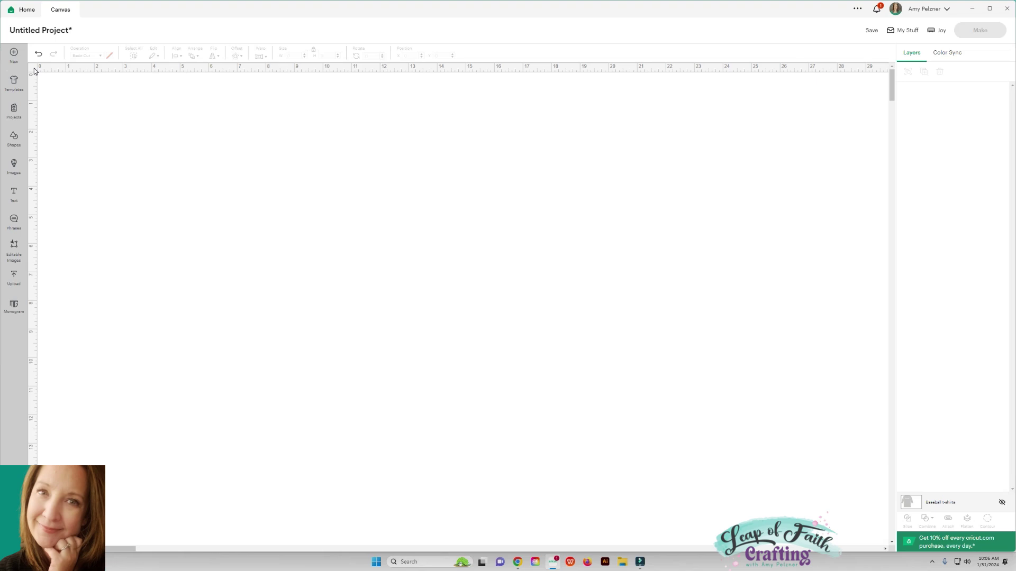
pyautogui.click(34, 71)
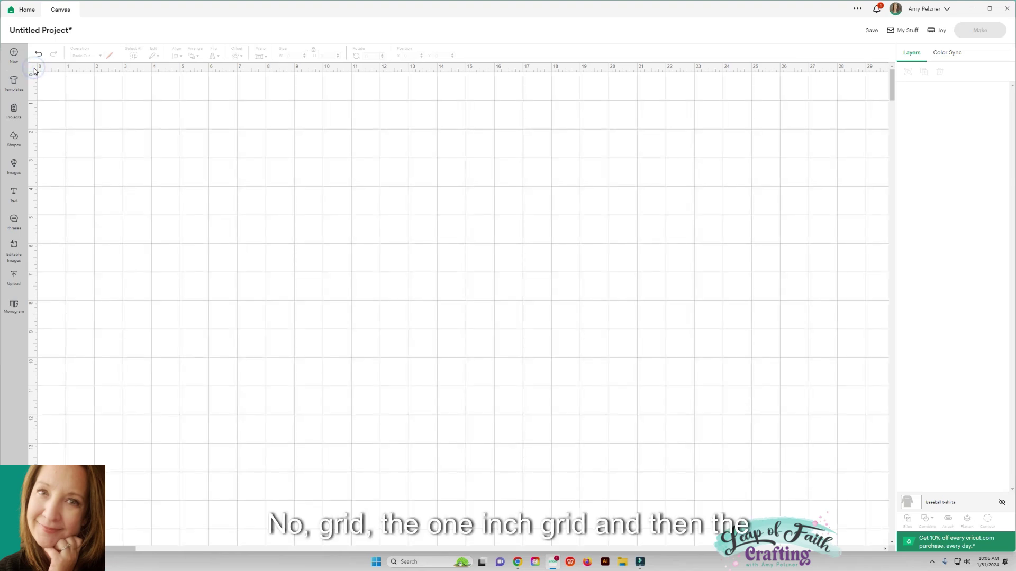
pyautogui.click(35, 71)
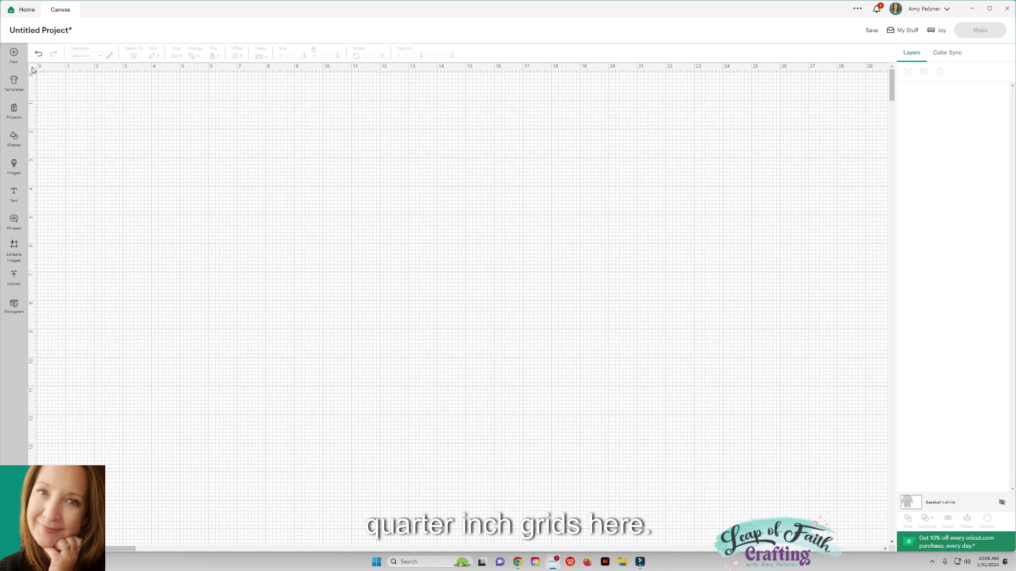
pyautogui.click(33, 69)
pyautogui.click(32, 70)
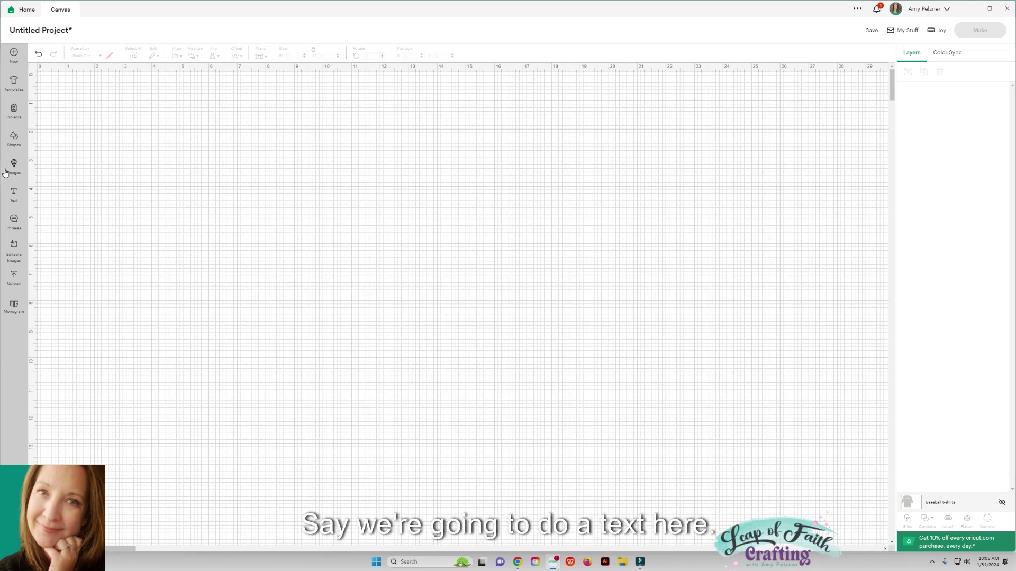
# Add 'Hello' text, enlarge it to about 7 by 3 inches, and move it up-right.
pyautogui.click(14, 193)
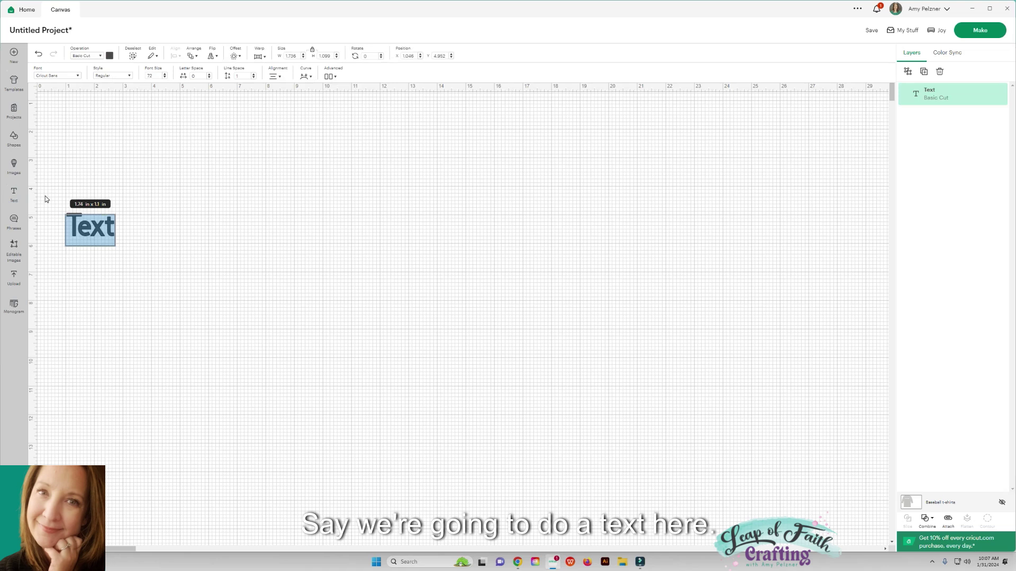
pyautogui.write('Hello')
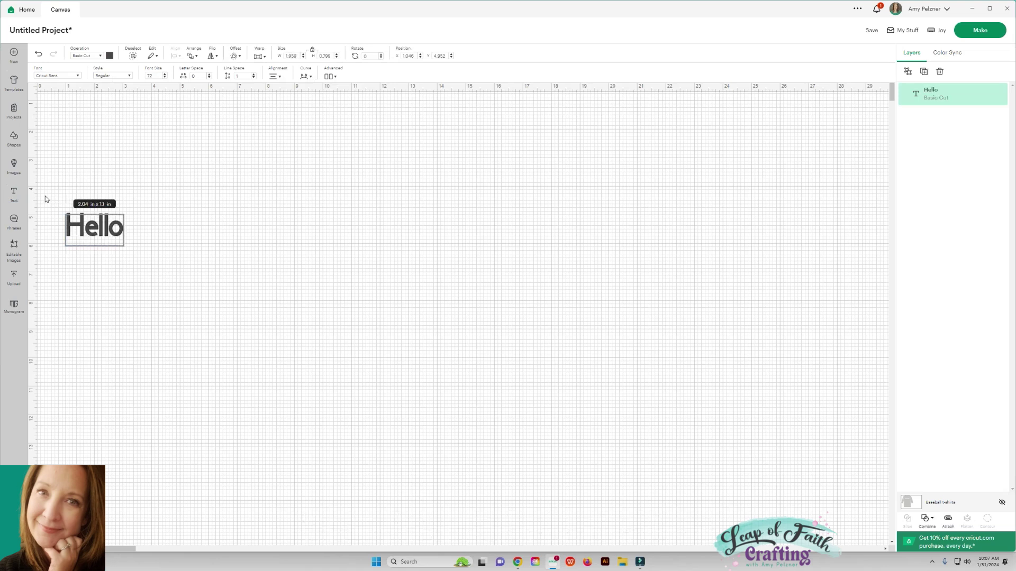
pyautogui.click(79, 168)
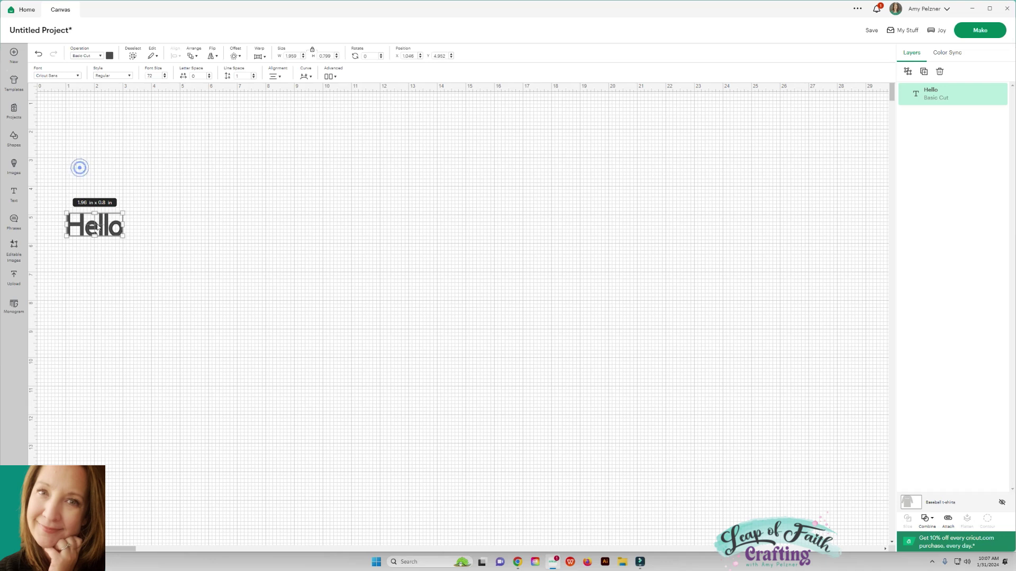
pyautogui.moveTo(123, 237); pyautogui.dragTo(319, 302)
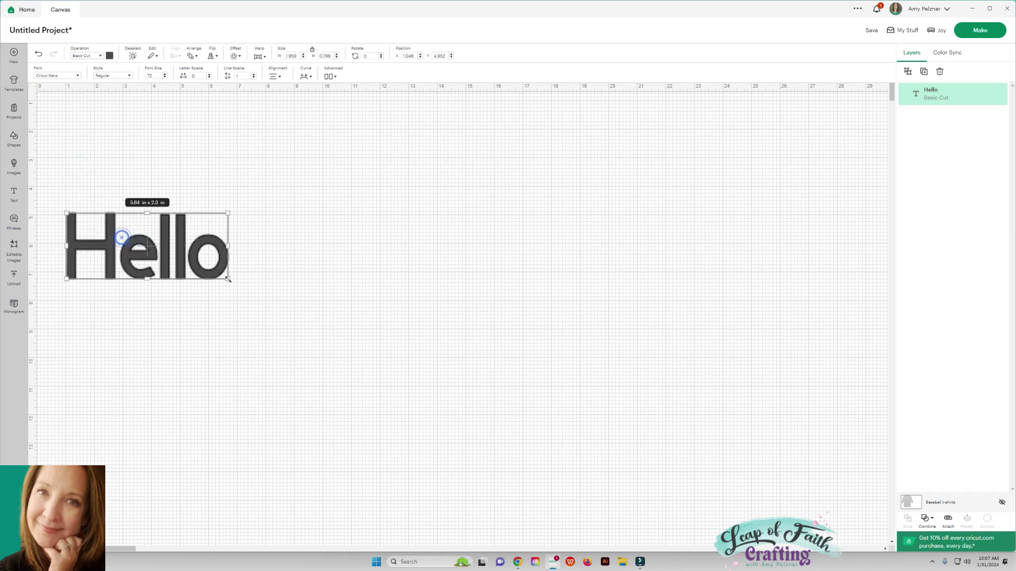
pyautogui.click(319, 301)
pyautogui.click(267, 279)
pyautogui.moveTo(266, 275); pyautogui.dragTo(401, 233)
pyautogui.click(518, 255)
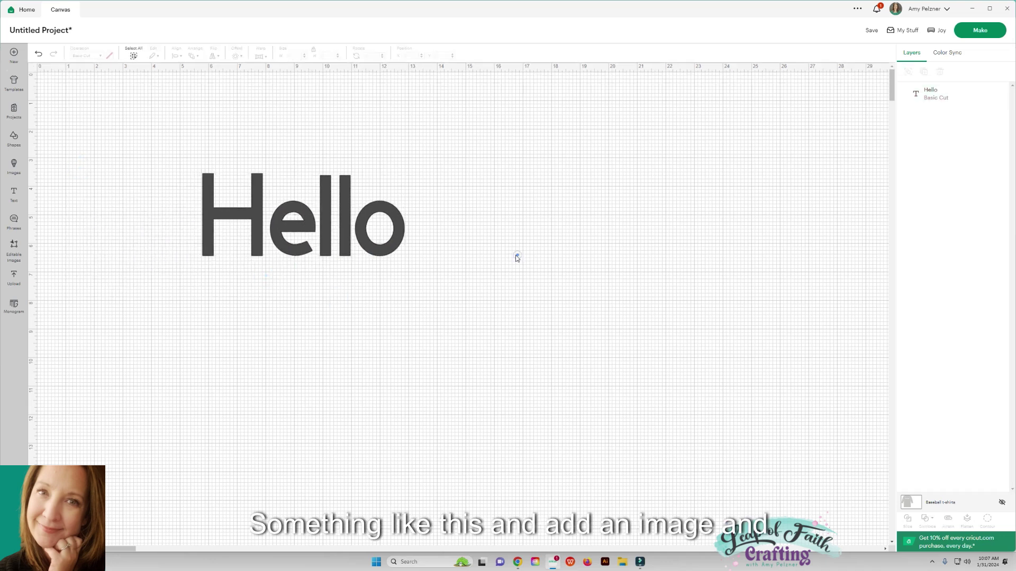
# Insert the LOVE image from the library, place it below Hello, and reselect Hello.
pyautogui.click(14, 170)
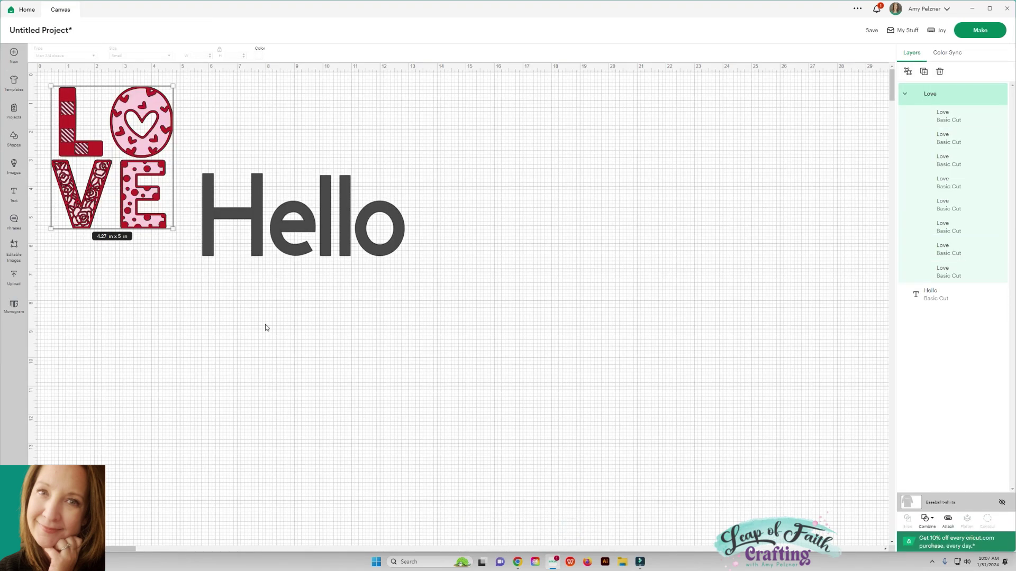
pyautogui.moveTo(147, 182); pyautogui.dragTo(332, 366)
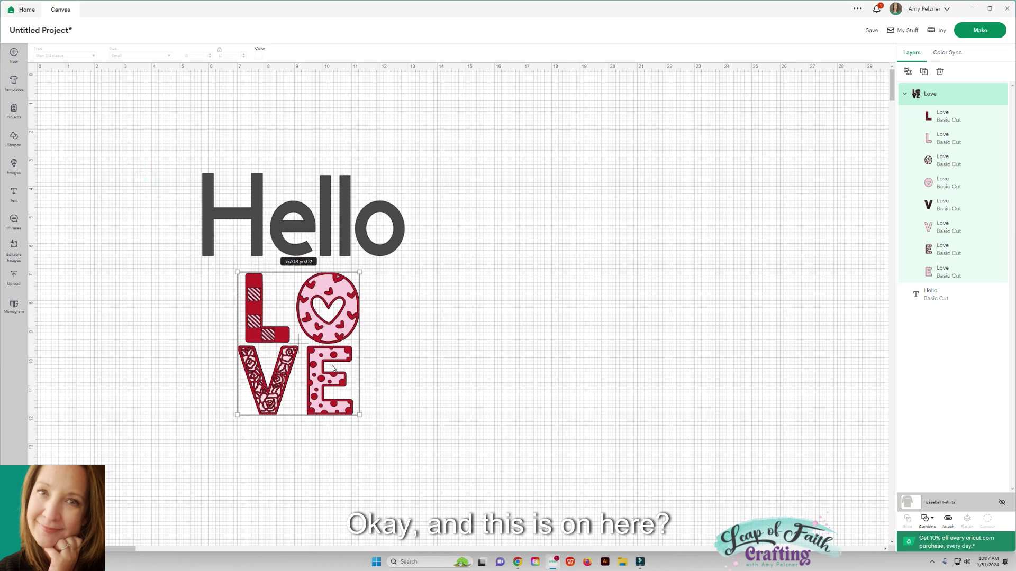
pyautogui.click(347, 245)
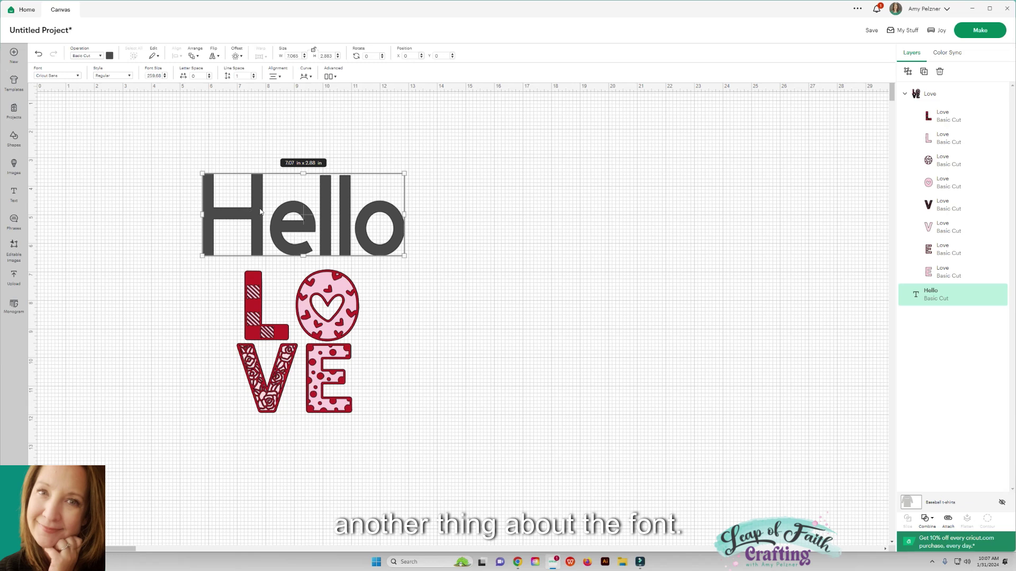
# Show the full list of 1,113 Cricut fonts in Hello's font panel.
pyautogui.click(79, 76)
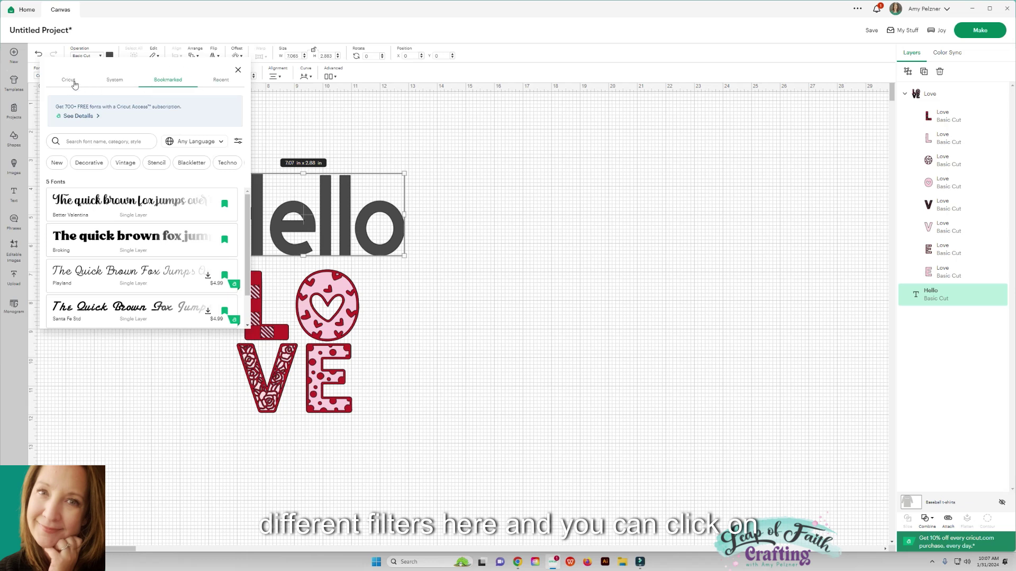
pyautogui.click(73, 83)
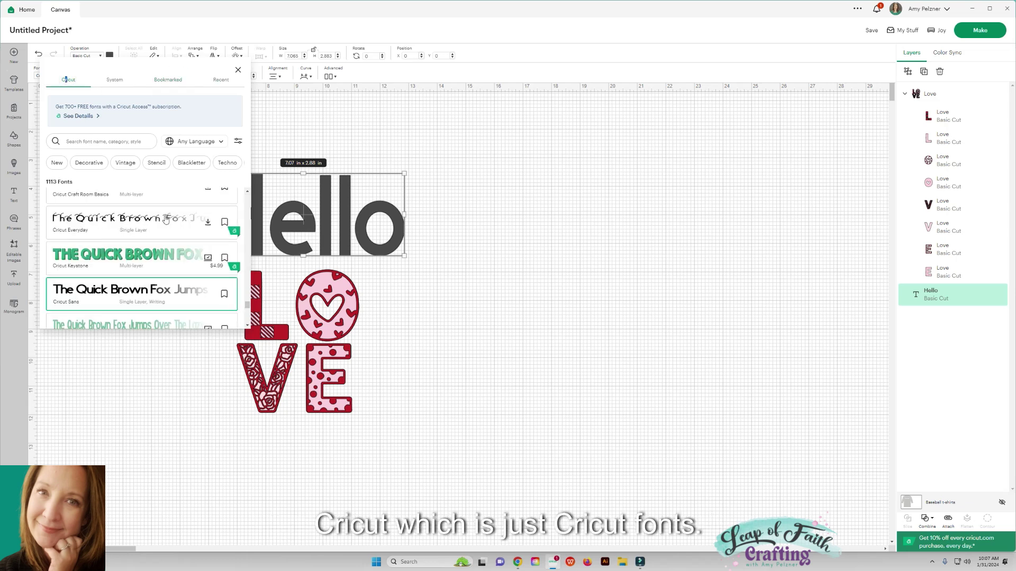
pyautogui.scroll(3, 130, 250)
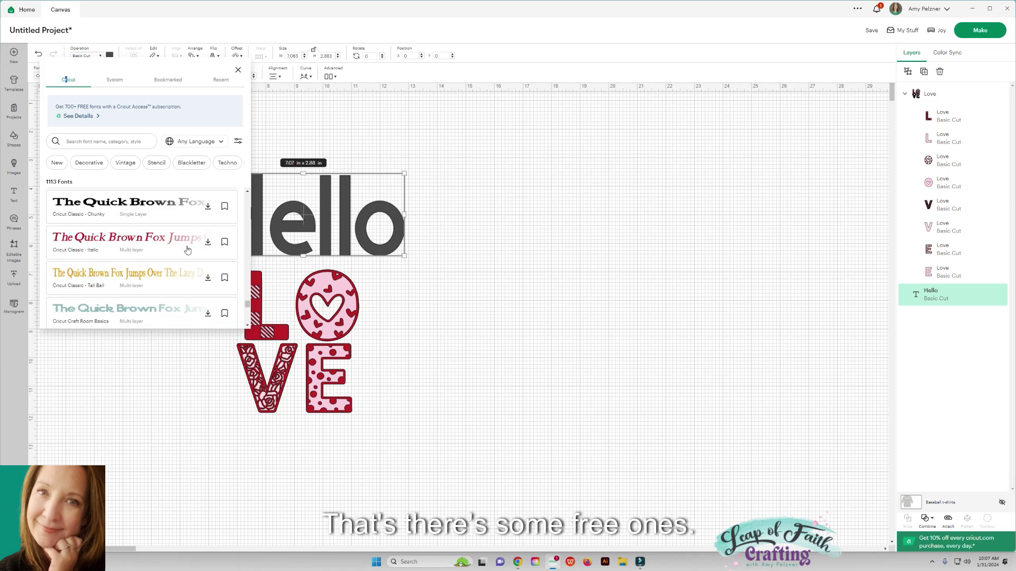
pyautogui.scroll(1, 214, 263)
pyautogui.scroll(1, 214, 265)
pyautogui.scroll(2, 216, 266)
pyautogui.scroll(2, 215, 266)
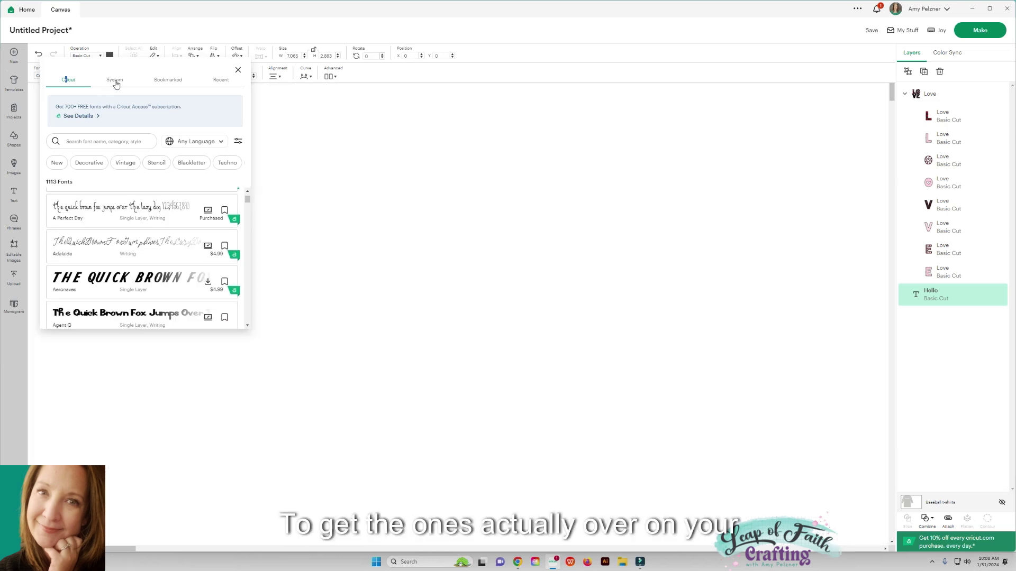
# Browse through the fonts installed on the computer in the System list.
pyautogui.click(115, 80)
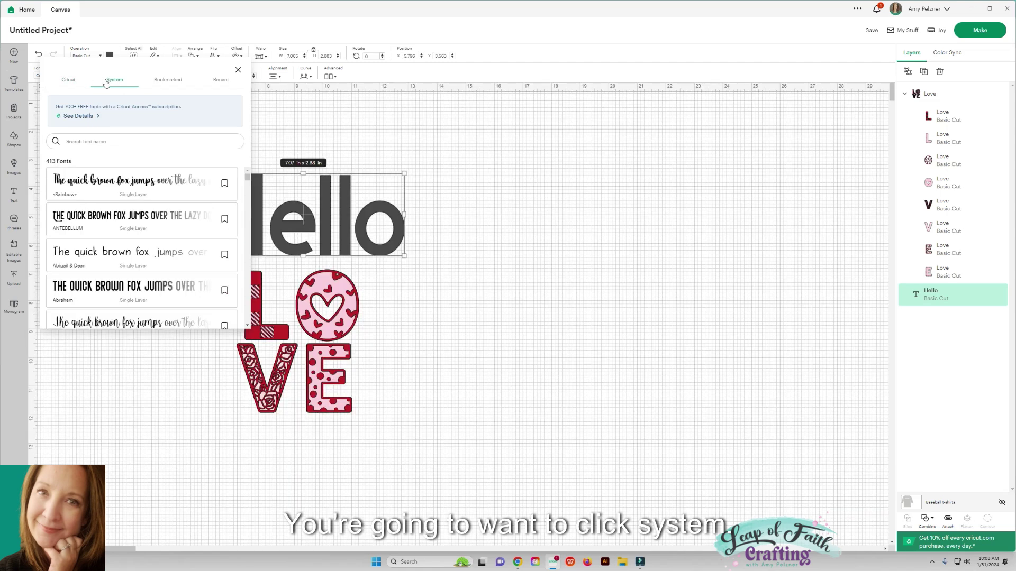
pyautogui.scroll(-2, 156, 175)
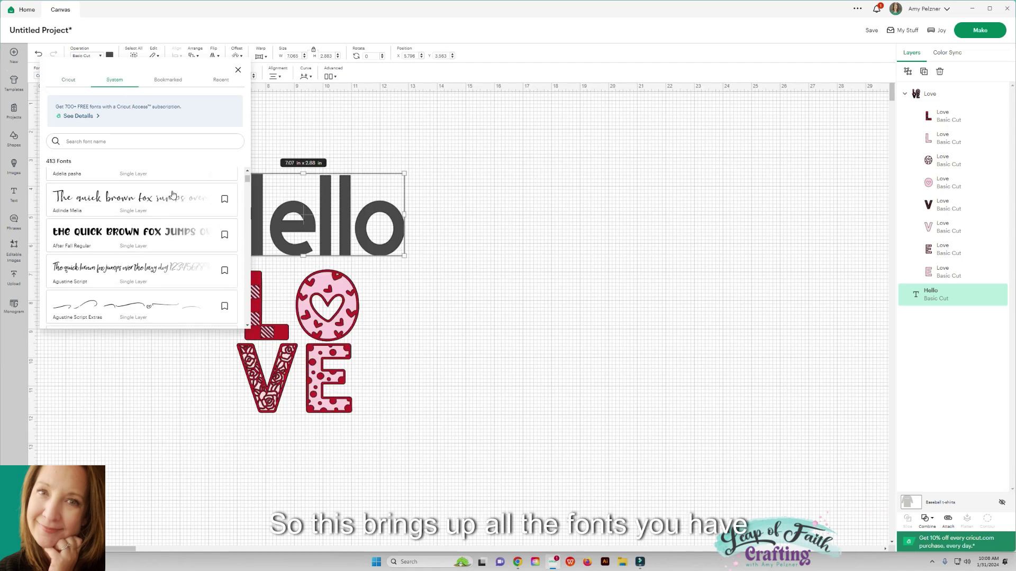
pyautogui.scroll(-2, 169, 191)
pyautogui.scroll(-2, 173, 196)
pyautogui.scroll(-3, 173, 195)
pyautogui.scroll(-1, 173, 195)
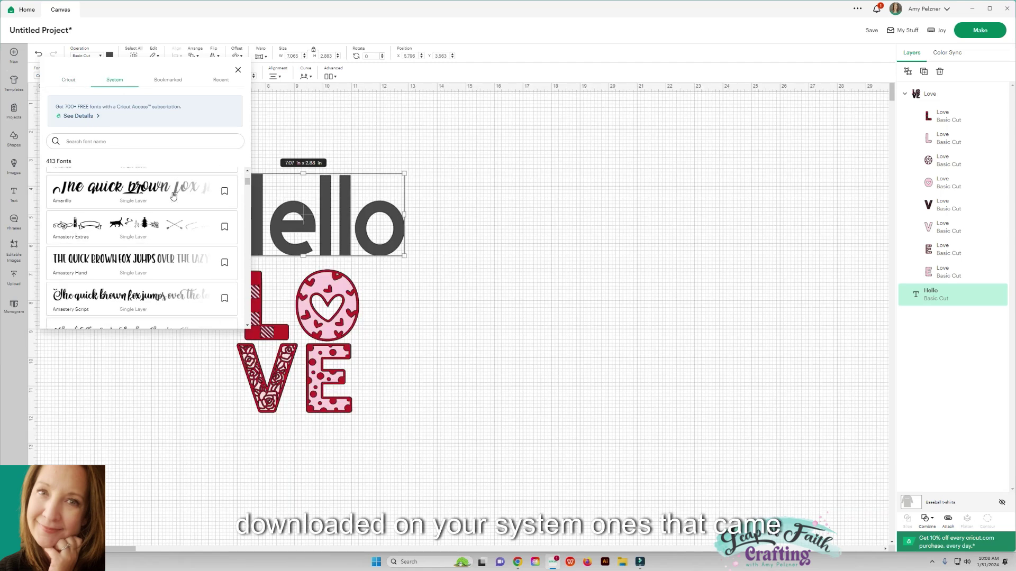
pyautogui.scroll(-2, 173, 196)
pyautogui.scroll(-2, 174, 196)
pyautogui.scroll(-2, 173, 197)
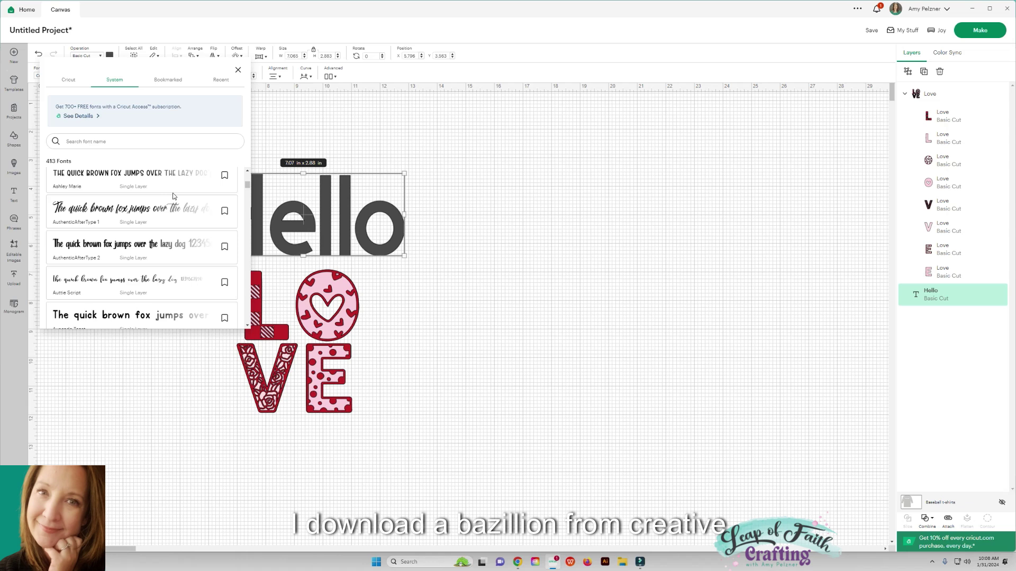
pyautogui.scroll(-2, 173, 195)
pyautogui.scroll(-1, 173, 196)
pyautogui.scroll(-1, 173, 196)
pyautogui.scroll(-2, 174, 197)
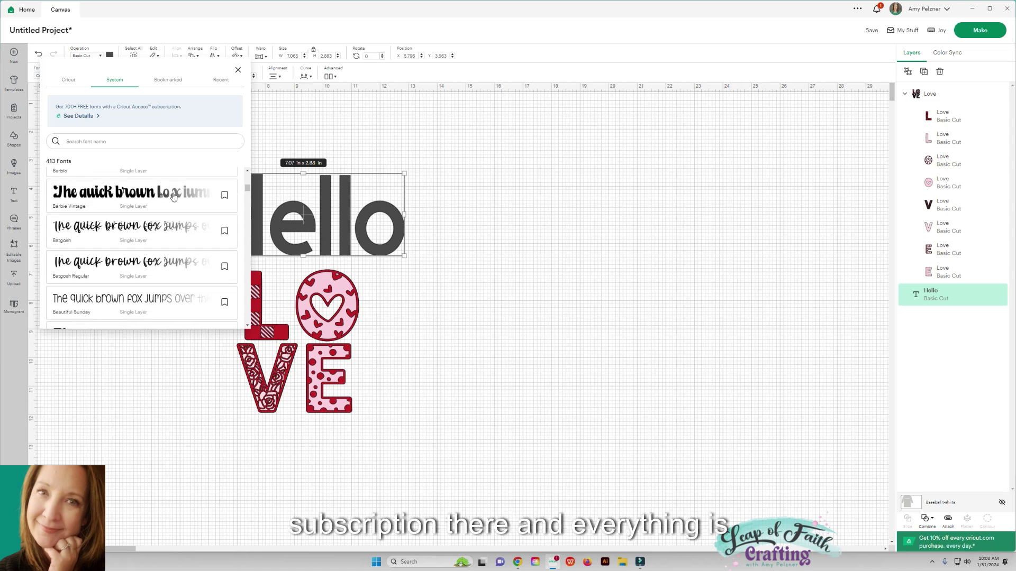
pyautogui.scroll(-2, 173, 197)
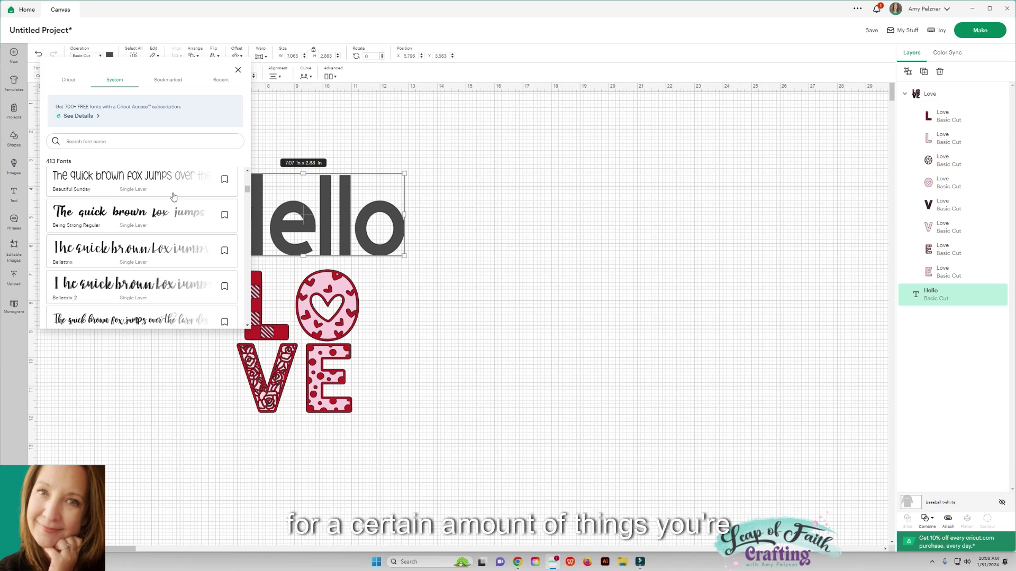
pyautogui.scroll(-3, 173, 197)
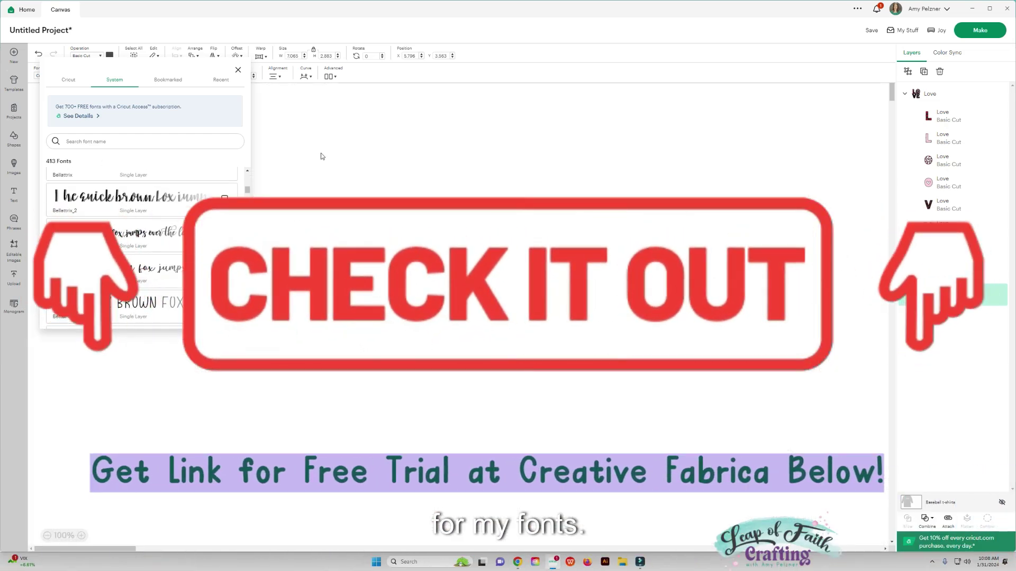
# Reopen Hello's font choices and bookmark the Rainbow font.
pyautogui.click(321, 153)
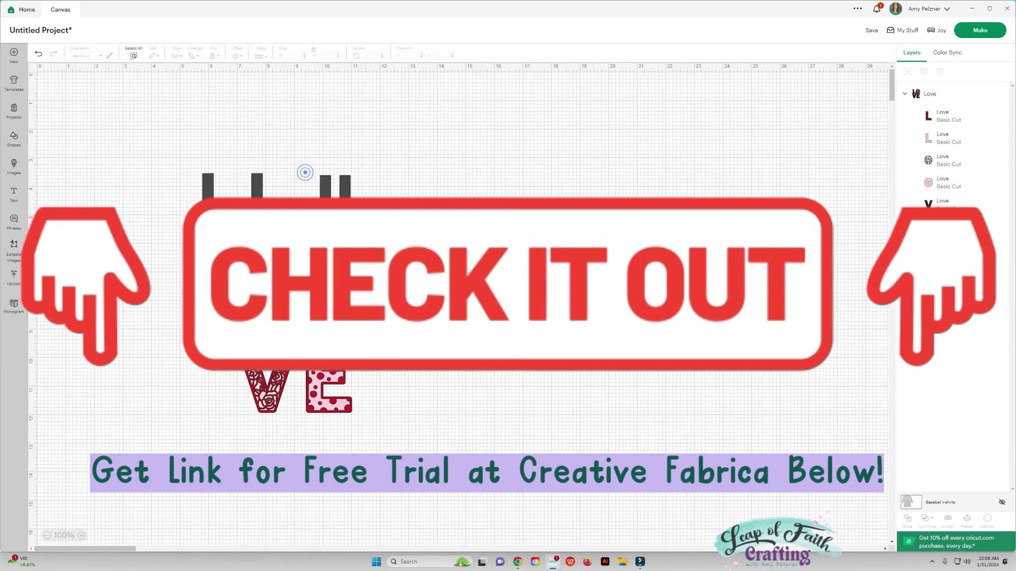
pyautogui.click(304, 172)
pyautogui.click(58, 77)
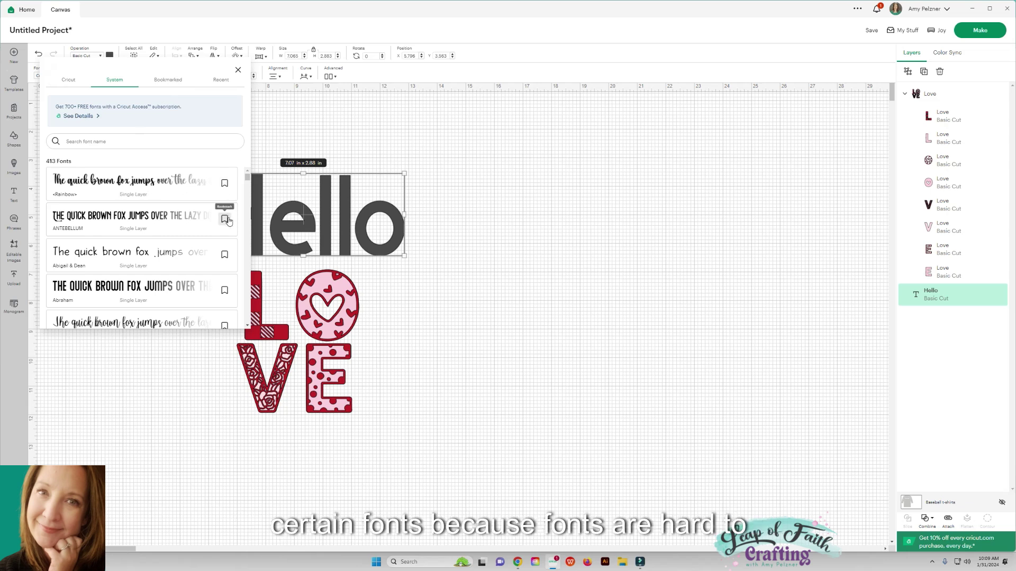
pyautogui.click(224, 183)
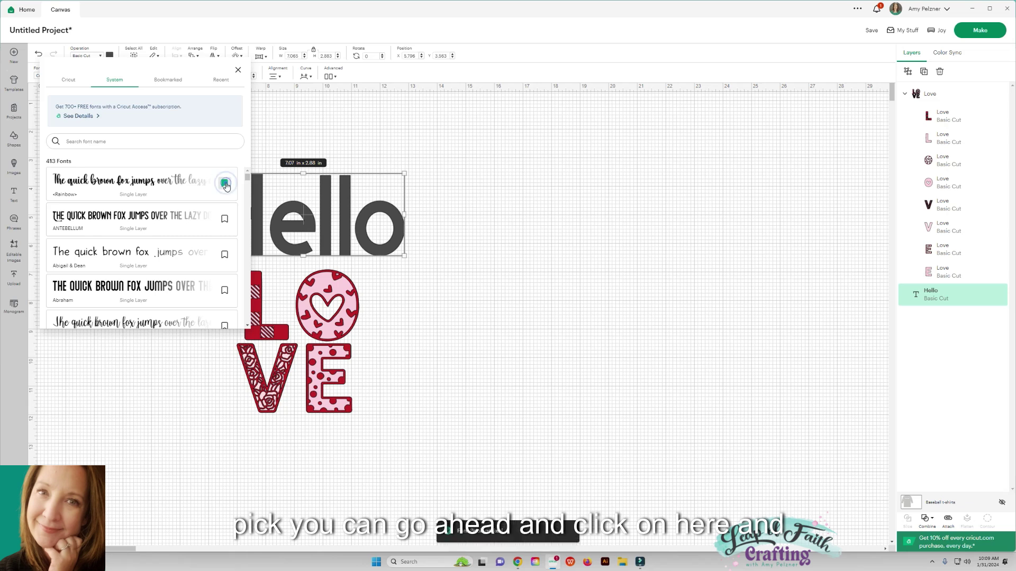
# Browse the Bookmarked, Recent and Cricut font tabs and filters, then close the font list.
pyautogui.click(169, 81)
pyautogui.scroll(-2, 172, 233)
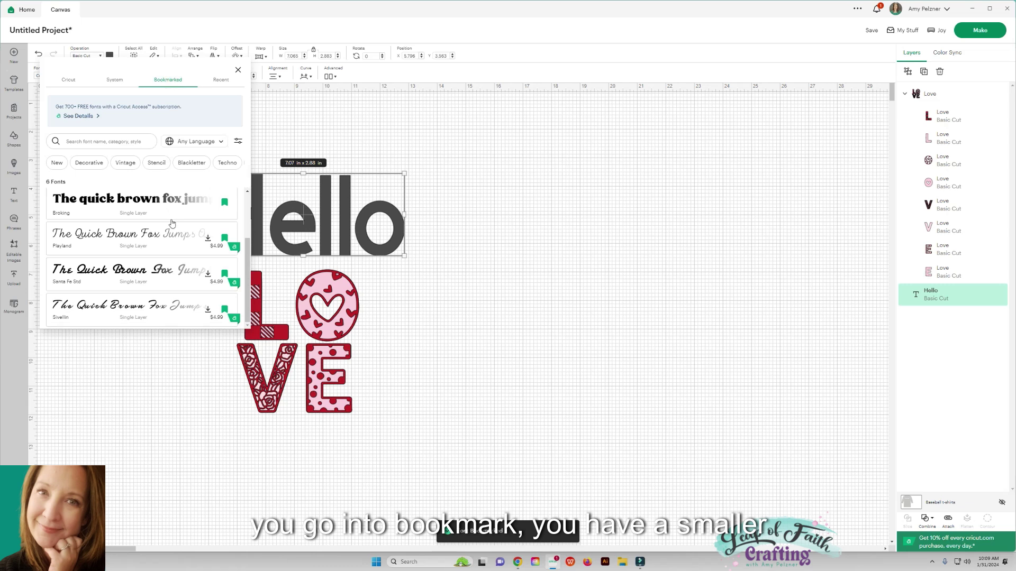
pyautogui.scroll(2, 183, 278)
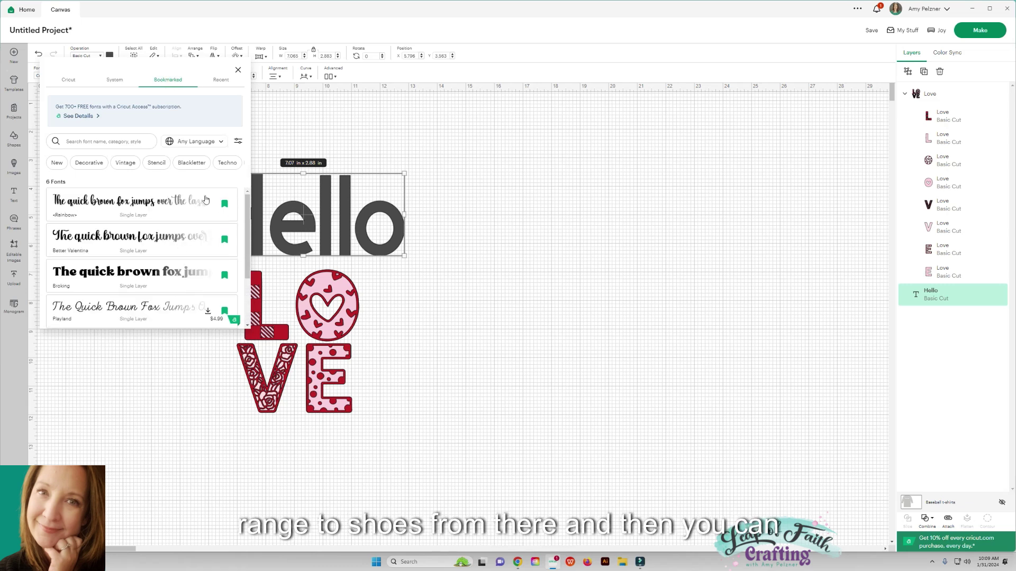
pyautogui.click(221, 80)
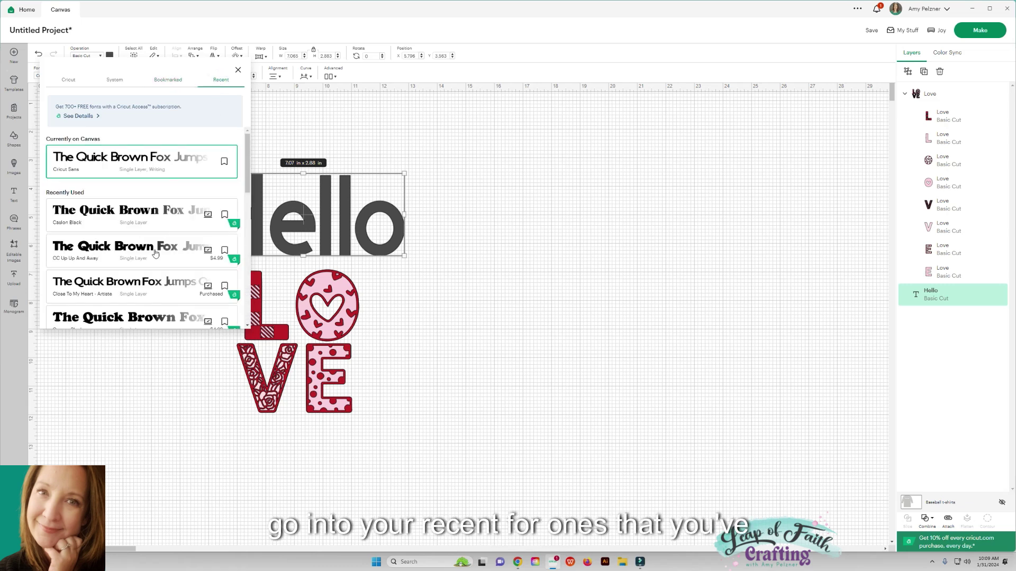
pyautogui.click(68, 80)
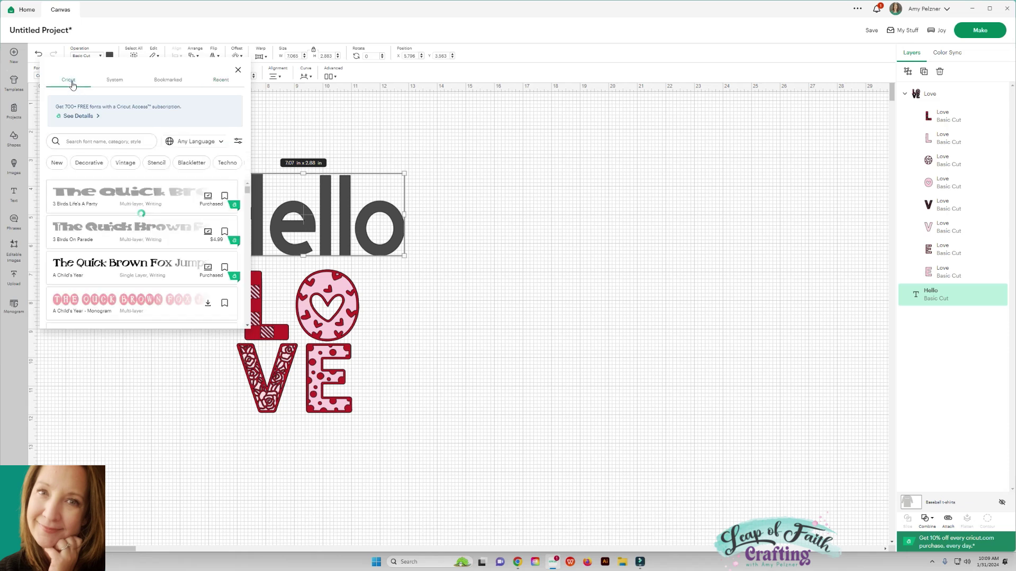
pyautogui.click(238, 142)
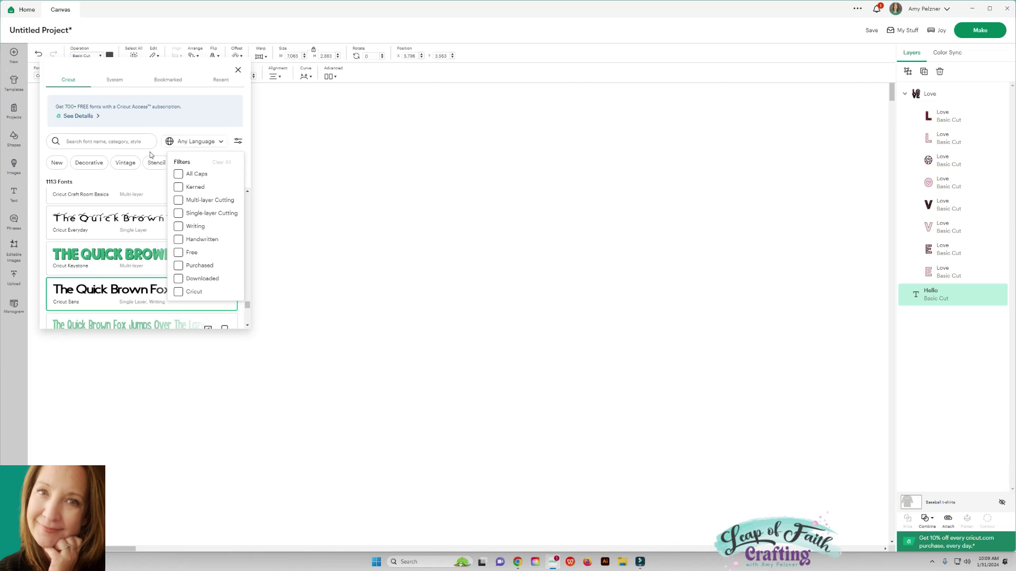
pyautogui.click(274, 138)
pyautogui.click(257, 203)
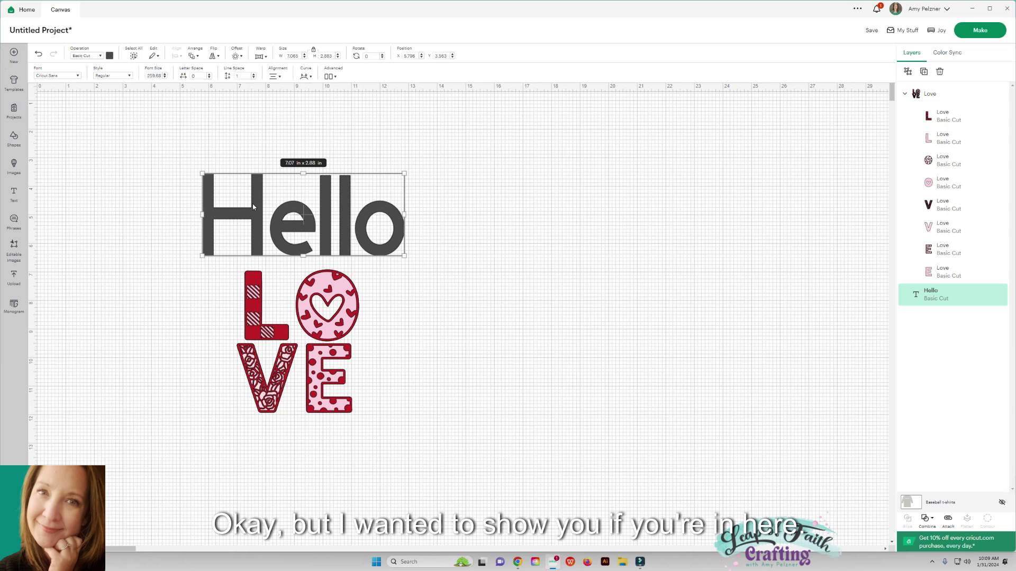
# Set Hello in the Rainbow system font, move it right of LOVE, enlarge to about 9.5 × 6.2 in.
pyautogui.click(71, 77)
pyautogui.click(110, 81)
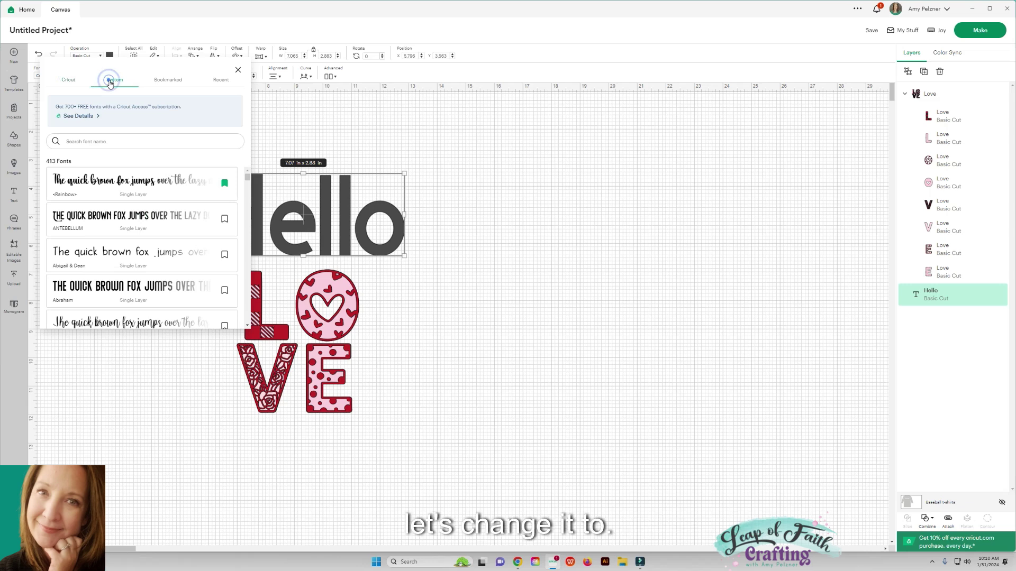
pyautogui.click(113, 180)
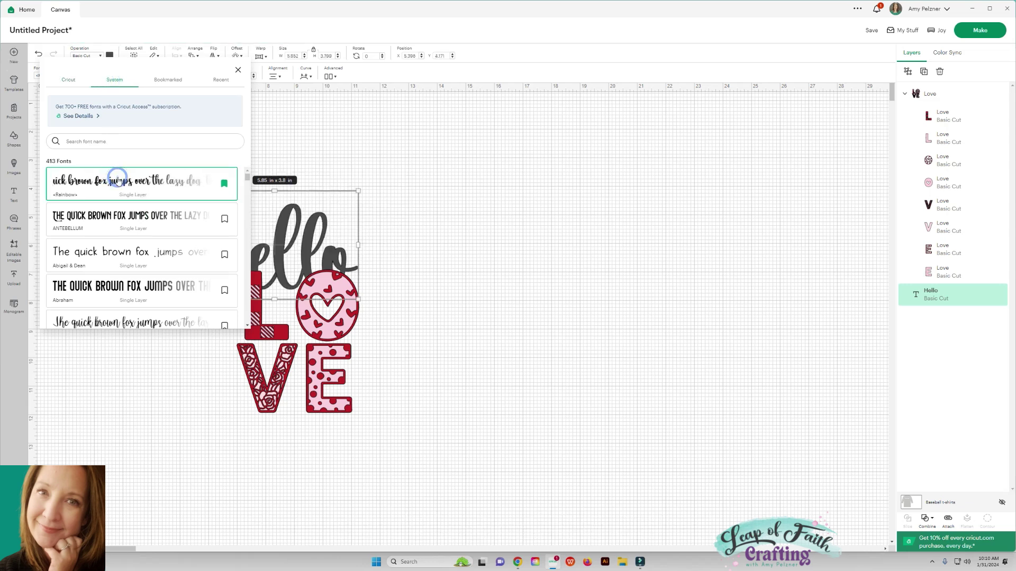
pyautogui.click(516, 204)
pyautogui.moveTo(311, 244)
pyautogui.mouseDown()
pyautogui.moveTo(458, 222)
pyautogui.moveTo(498, 237)
pyautogui.mouseUp()
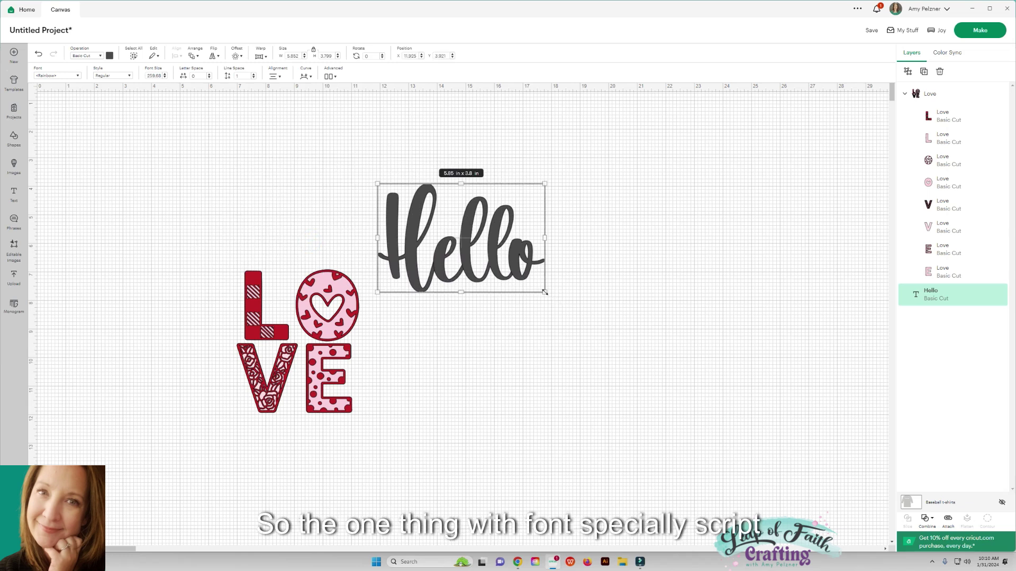
pyautogui.moveTo(545, 292)
pyautogui.mouseDown()
pyautogui.moveTo(650, 360)
pyautogui.moveTo(611, 328)
pyautogui.mouseUp()
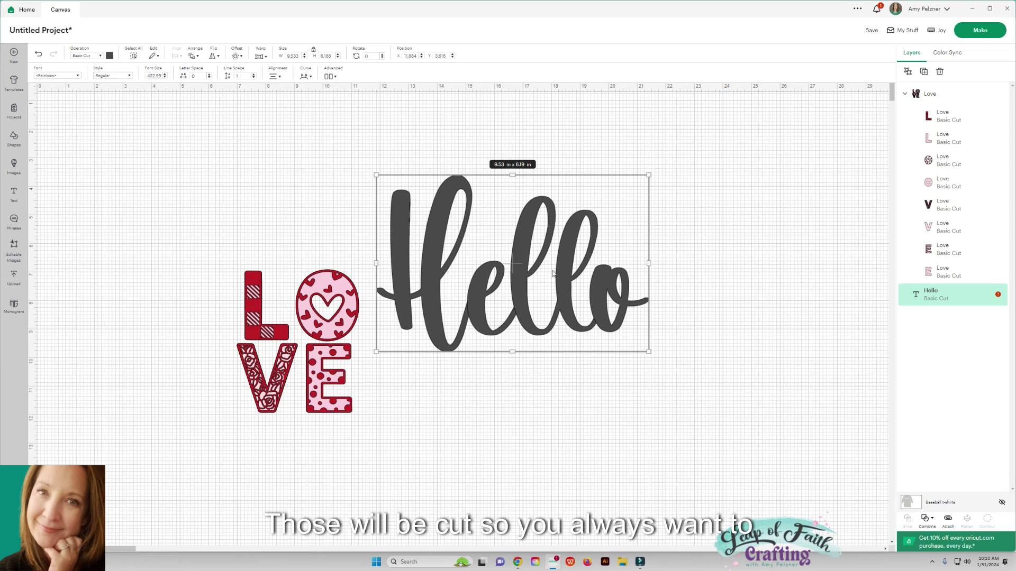
# Weld the Hello shapes into one, then nudge the welded design slightly up and right.
pyautogui.click(926, 520)
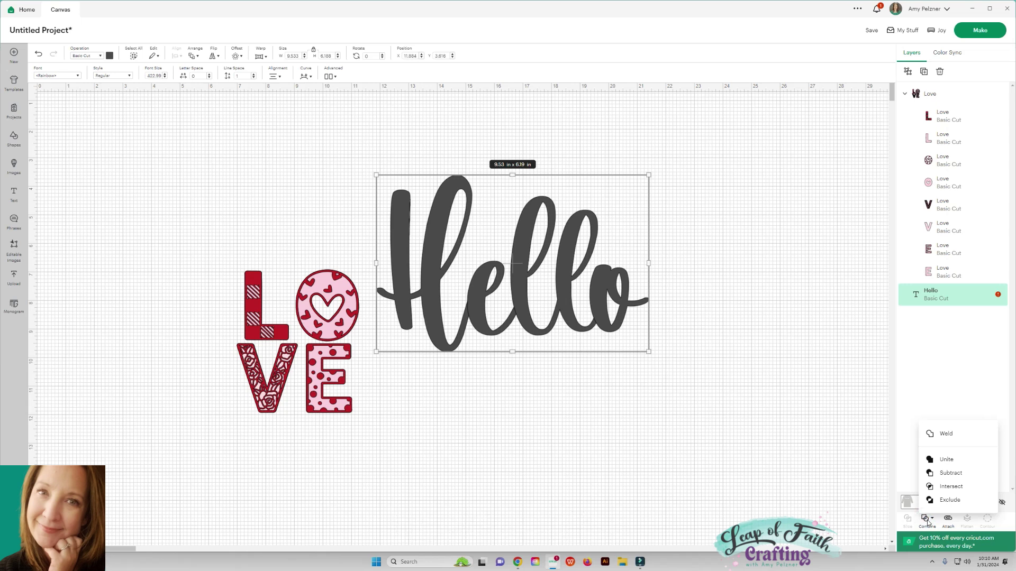
pyautogui.click(945, 434)
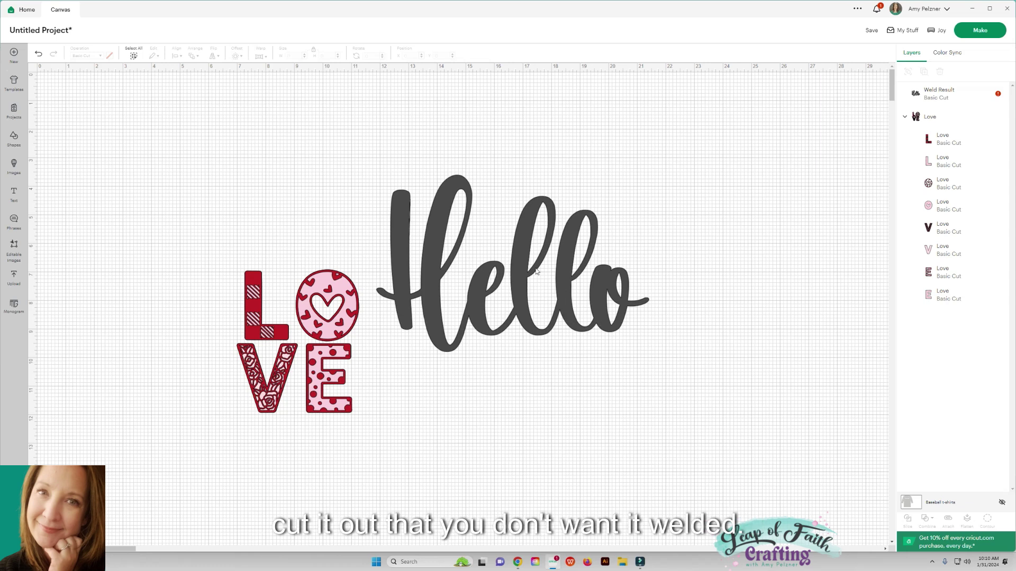
pyautogui.click(600, 305)
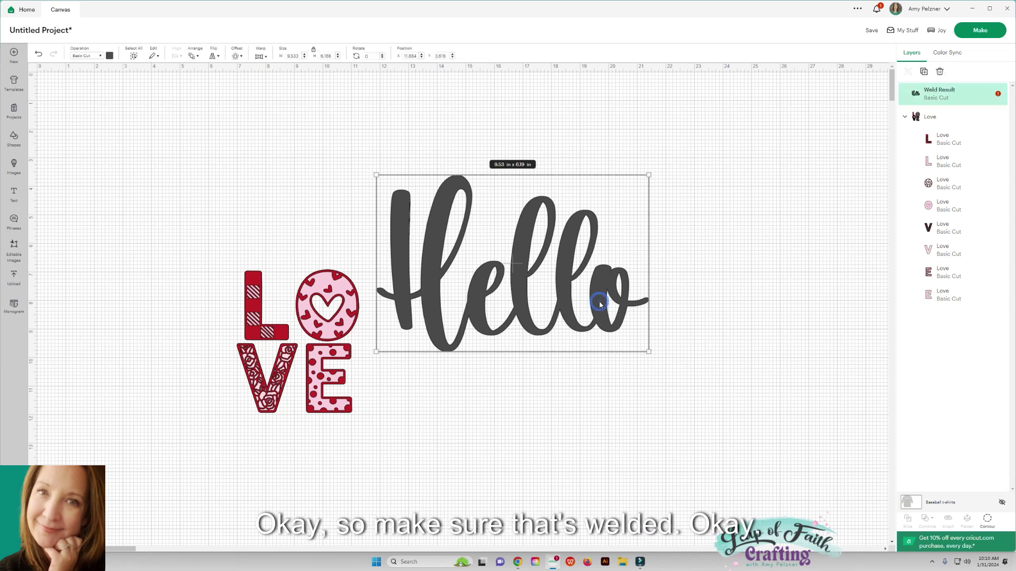
pyautogui.moveTo(610, 300); pyautogui.dragTo(614, 295)
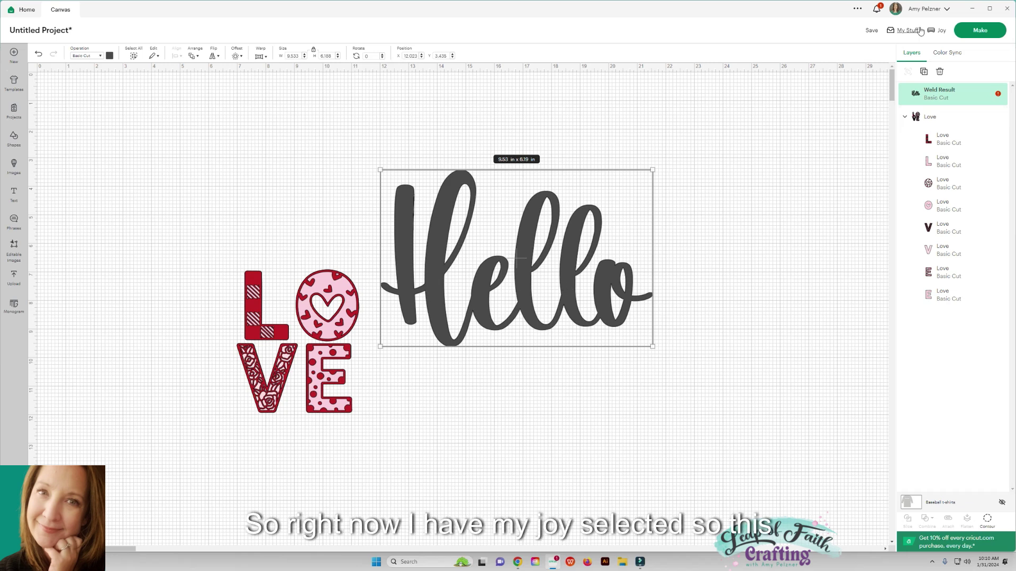
# Change the project machine from Joy to Cricut Explore 3, then move Hello up-right.
pyautogui.click(997, 94)
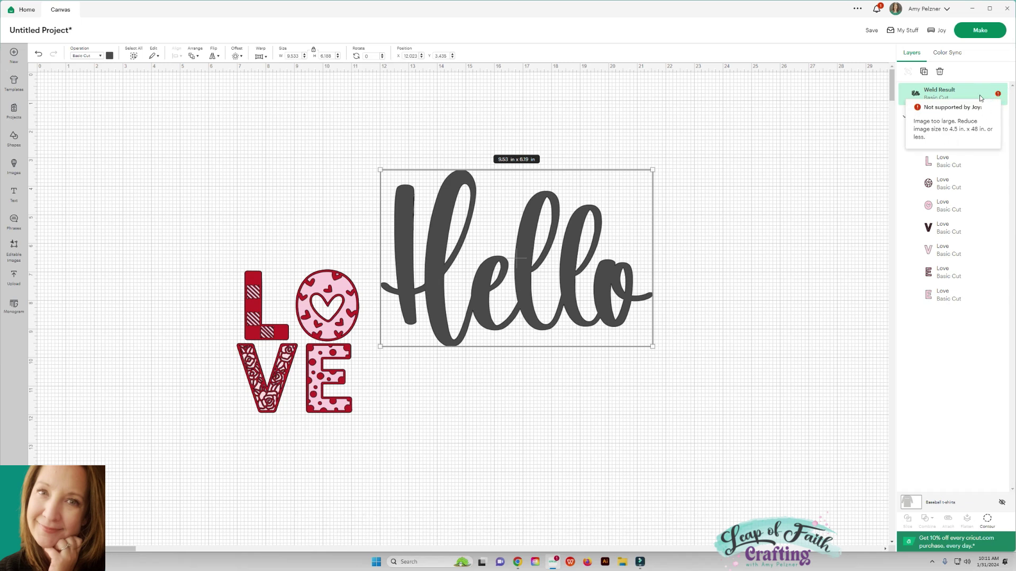
pyautogui.click(936, 31)
pyautogui.click(908, 90)
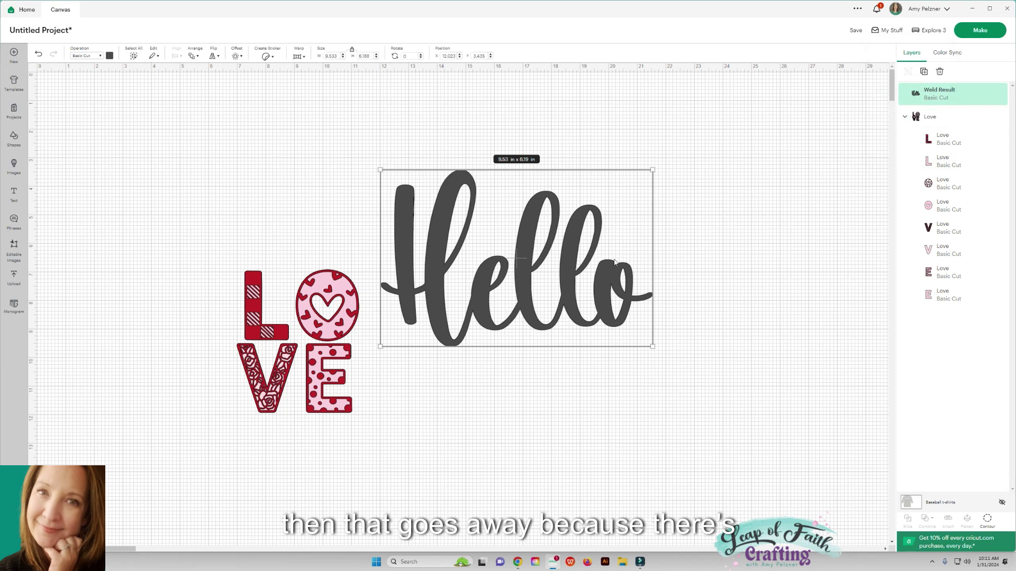
pyautogui.moveTo(530, 245); pyautogui.dragTo(571, 225)
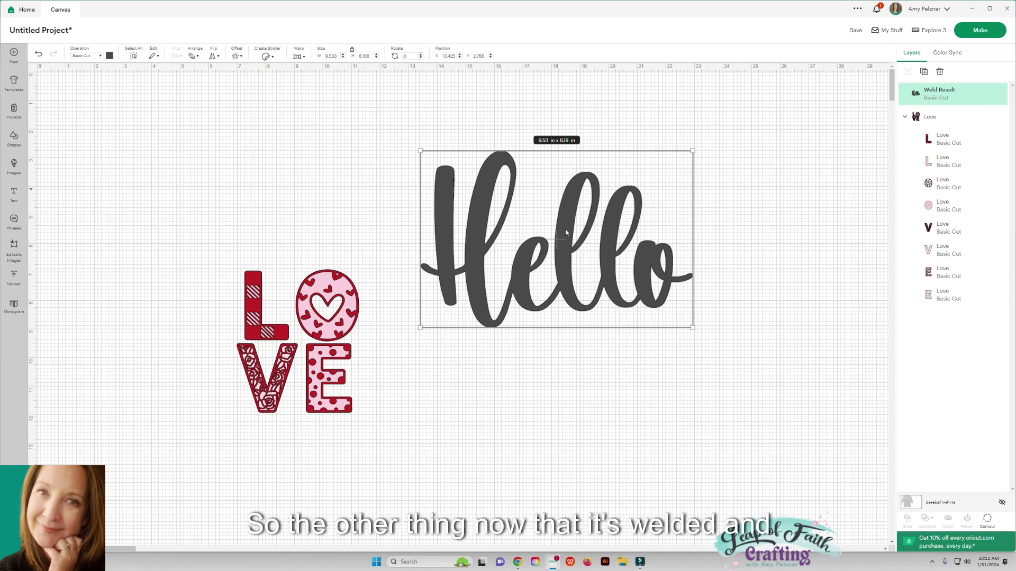
# Shift Hello right and check the Weld Result's source font under Image Info.
pyautogui.moveTo(565, 233); pyautogui.dragTo(580, 242)
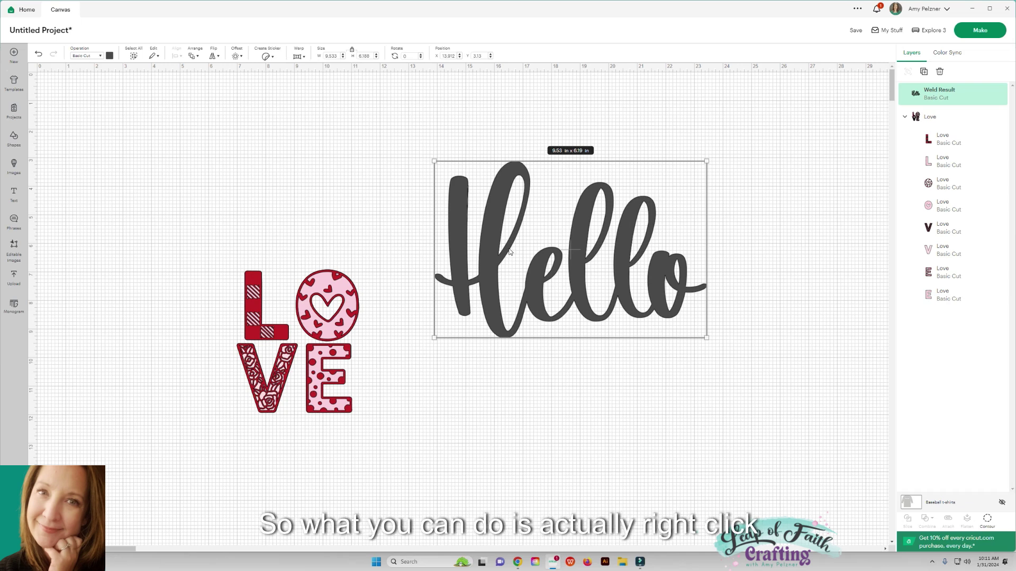
pyautogui.moveTo(944, 93)
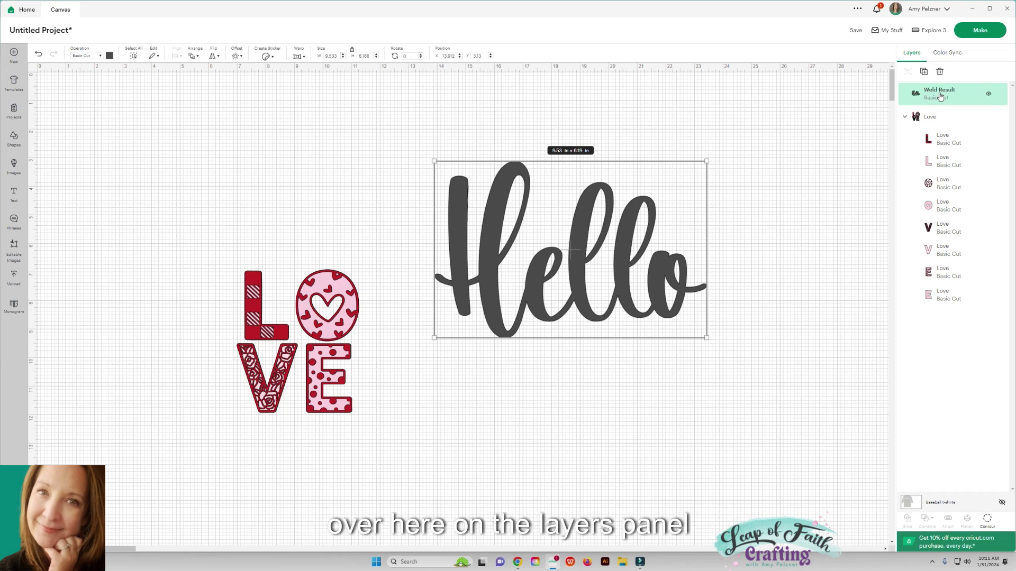
pyautogui.rightClick(940, 96)
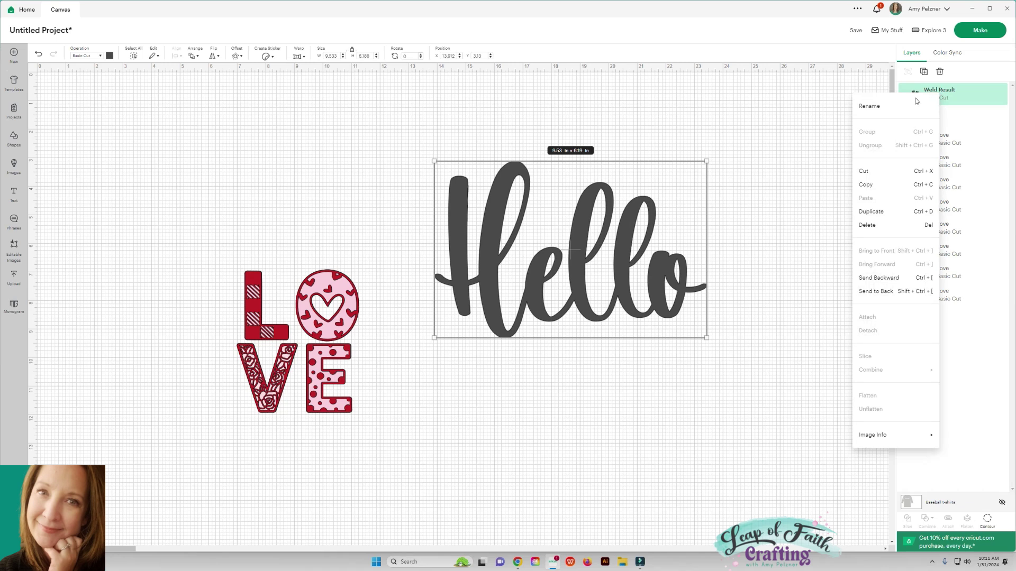
pyautogui.moveTo(881, 435)
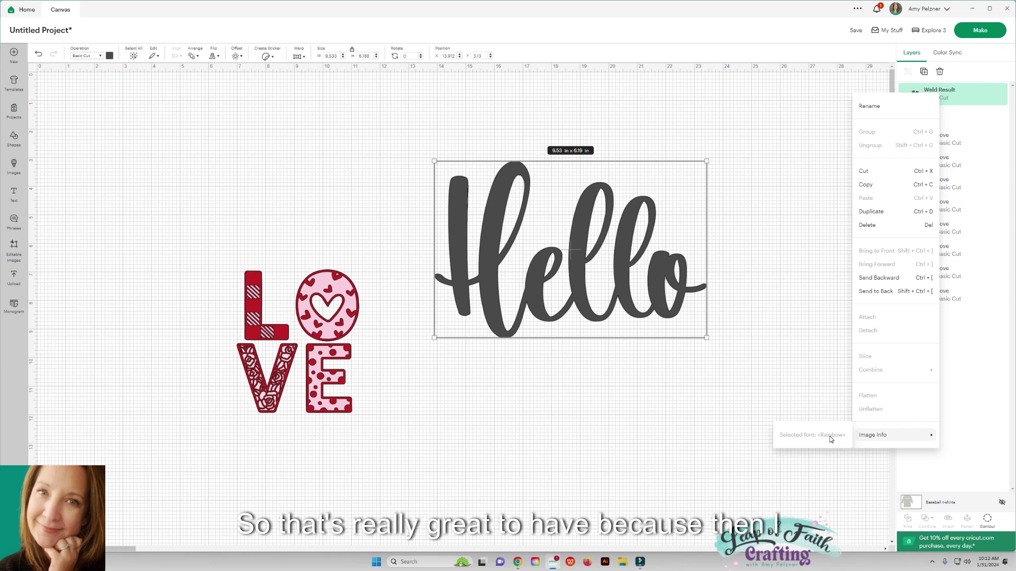
pyautogui.click(823, 390)
# Nudge Hello slightly right and up, then reselect it.
pyautogui.click(794, 350)
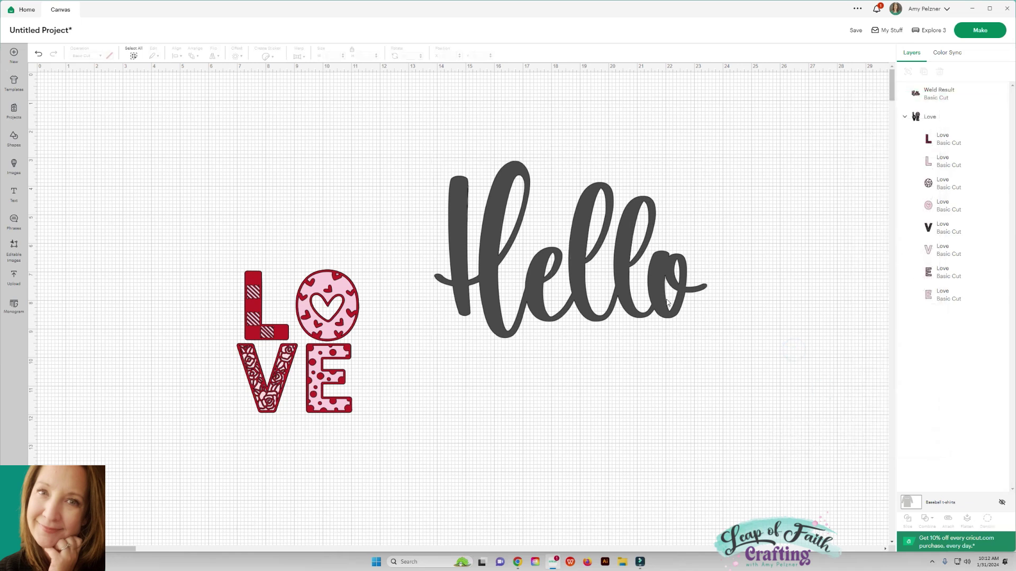
pyautogui.moveTo(669, 306); pyautogui.dragTo(680, 298)
pyautogui.click(753, 339)
pyautogui.click(548, 320)
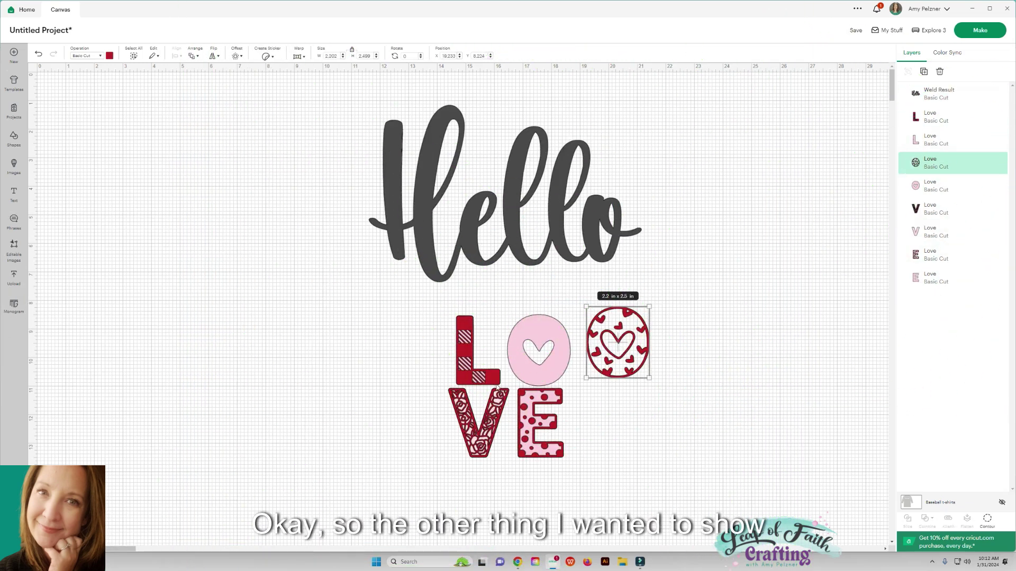
# Pull the red plaid L, heart-pattern O and polka-dot E off their pink backings.
pyautogui.moveTo(495, 385)
pyautogui.mouseDown()
pyautogui.moveTo(497, 377)
pyautogui.moveTo(463, 379)
pyautogui.mouseUp()
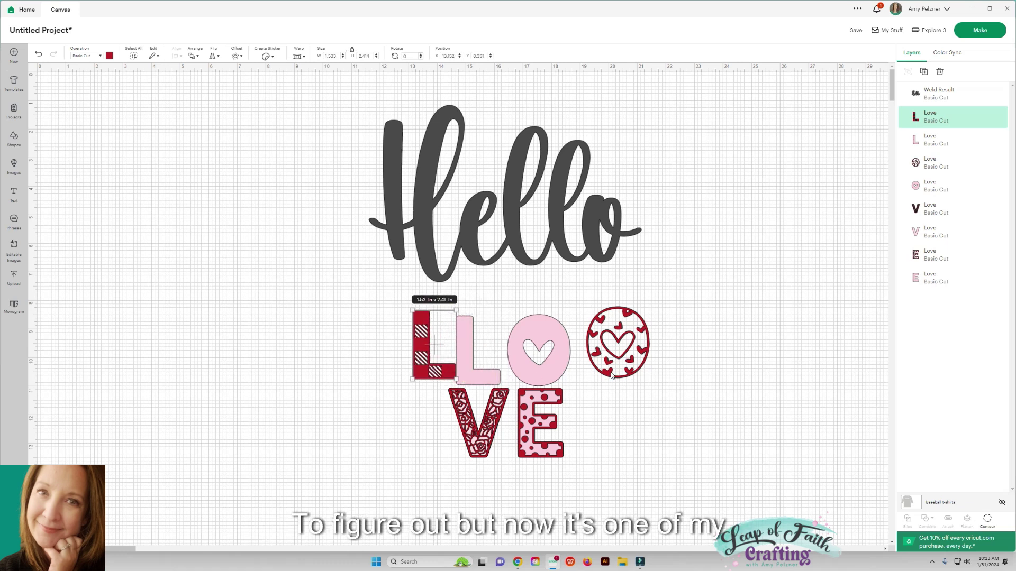
pyautogui.moveTo(633, 363); pyautogui.dragTo(652, 356)
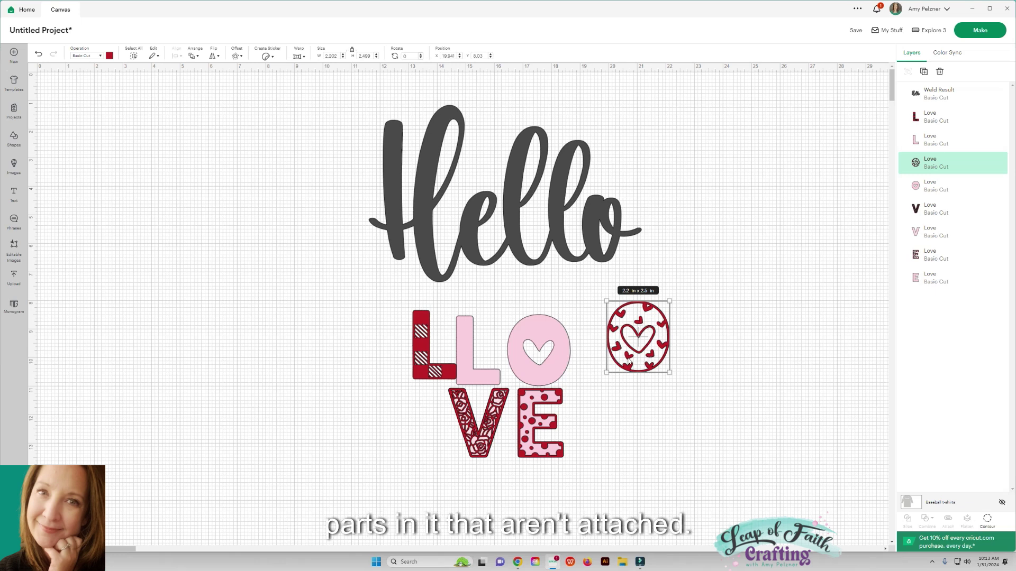
pyautogui.moveTo(535, 423); pyautogui.dragTo(628, 433)
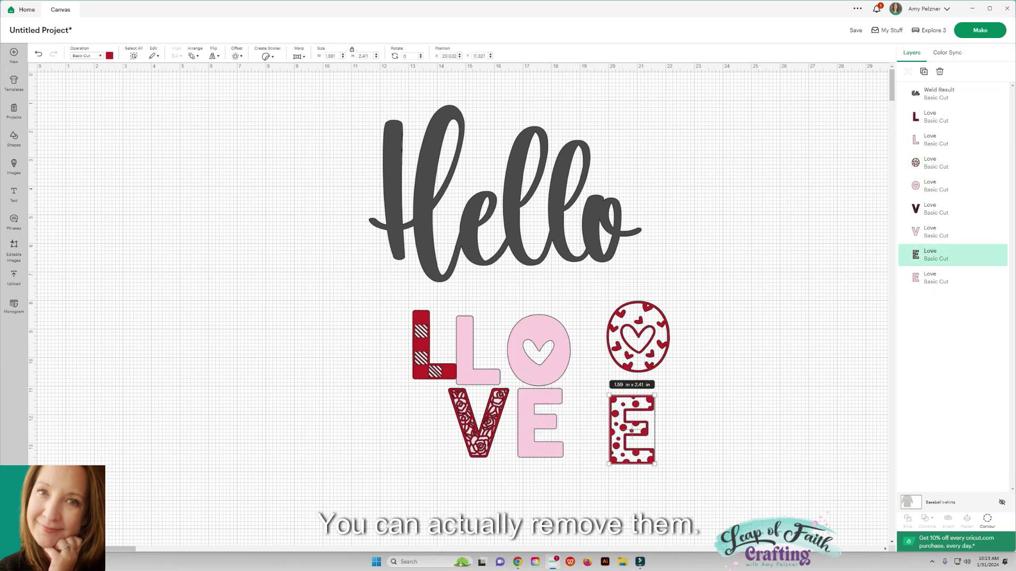
pyautogui.click(649, 360)
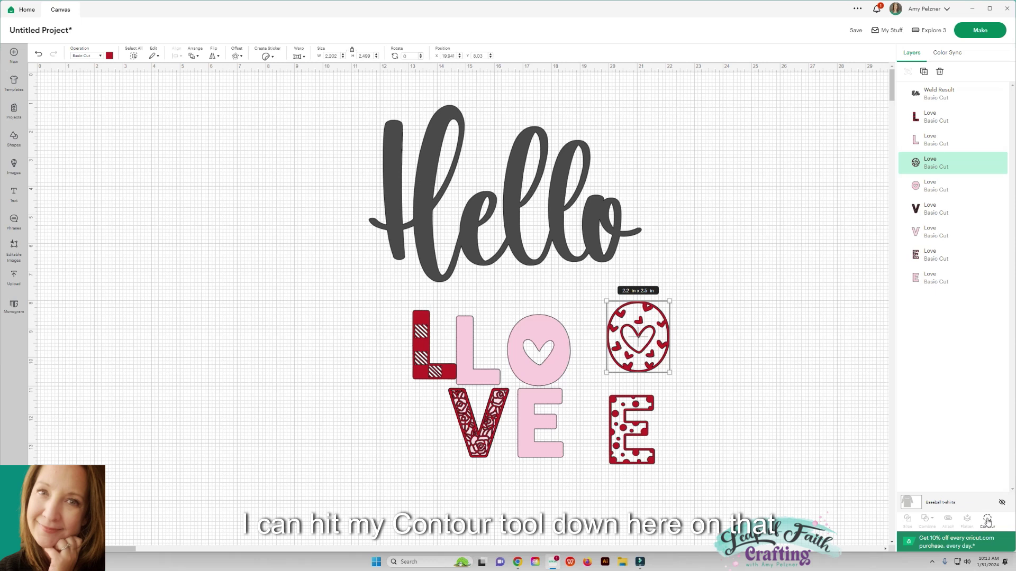
# Open Hide Contour for the heart O and test toggling its outer circle cut.
pyautogui.click(988, 521)
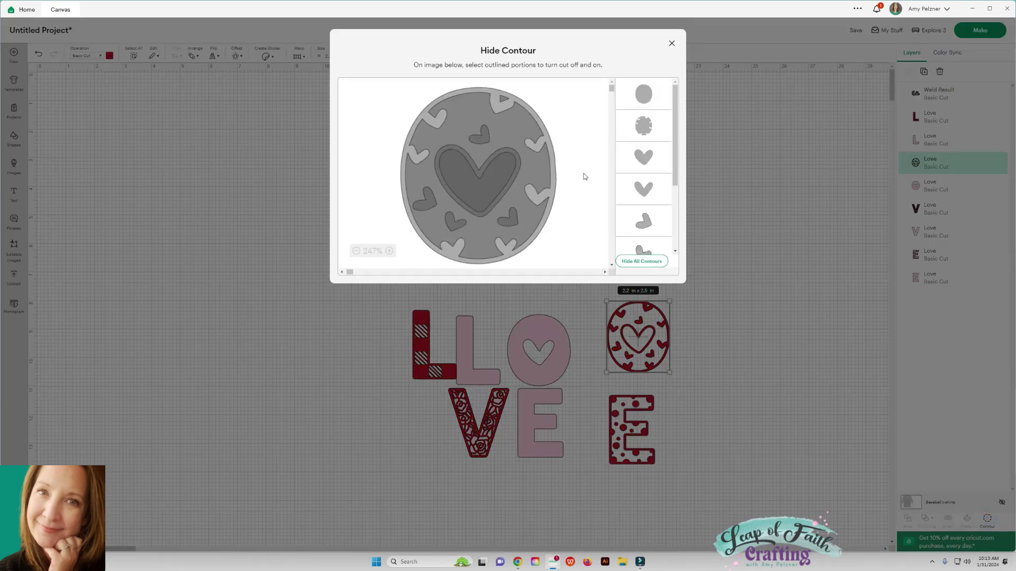
pyautogui.scroll(-2, 582, 162)
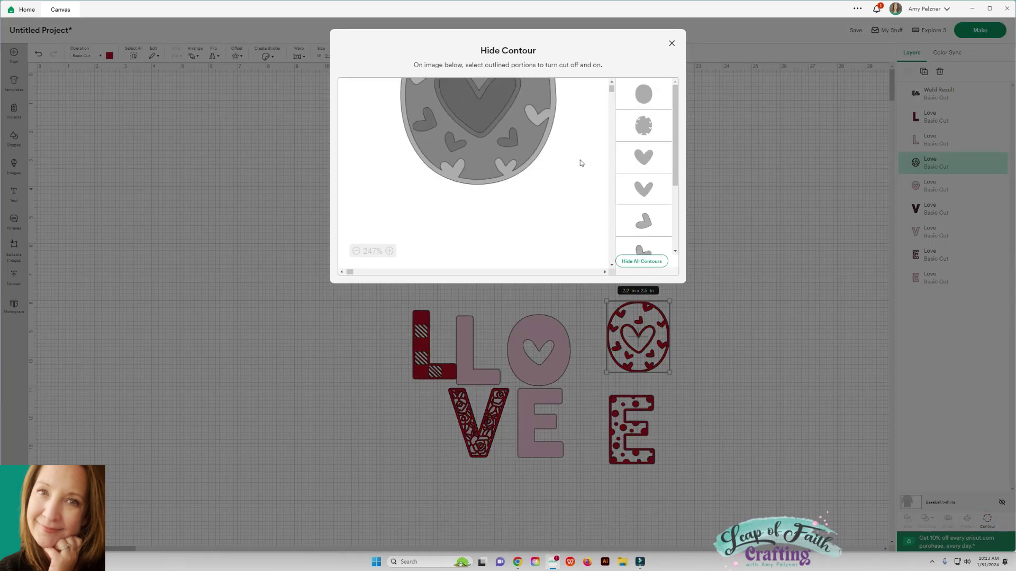
pyautogui.scroll(2, 580, 160)
pyautogui.click(472, 170)
pyautogui.click(552, 182)
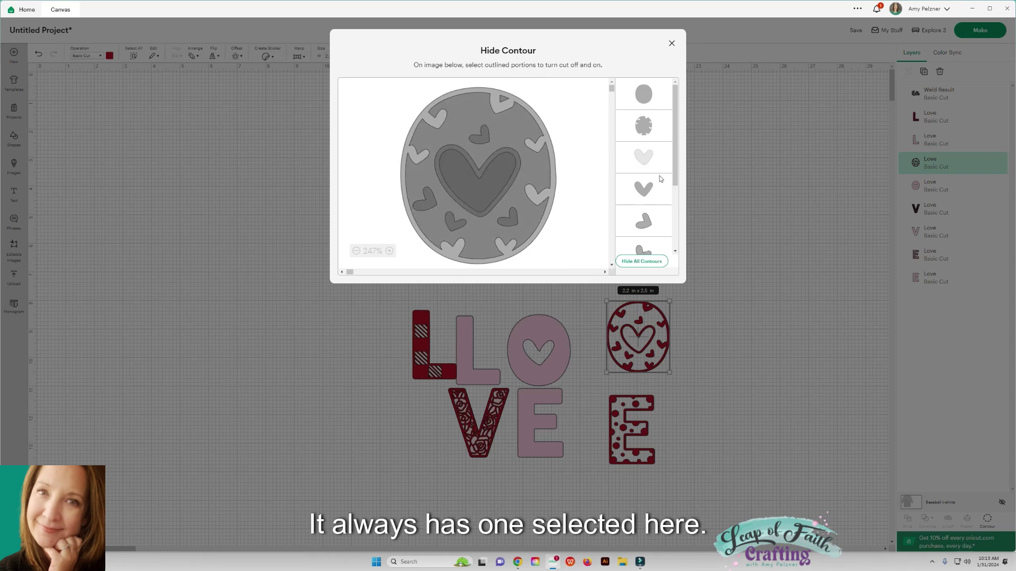
pyautogui.scroll(-2, 660, 175)
pyautogui.scroll(2, 661, 207)
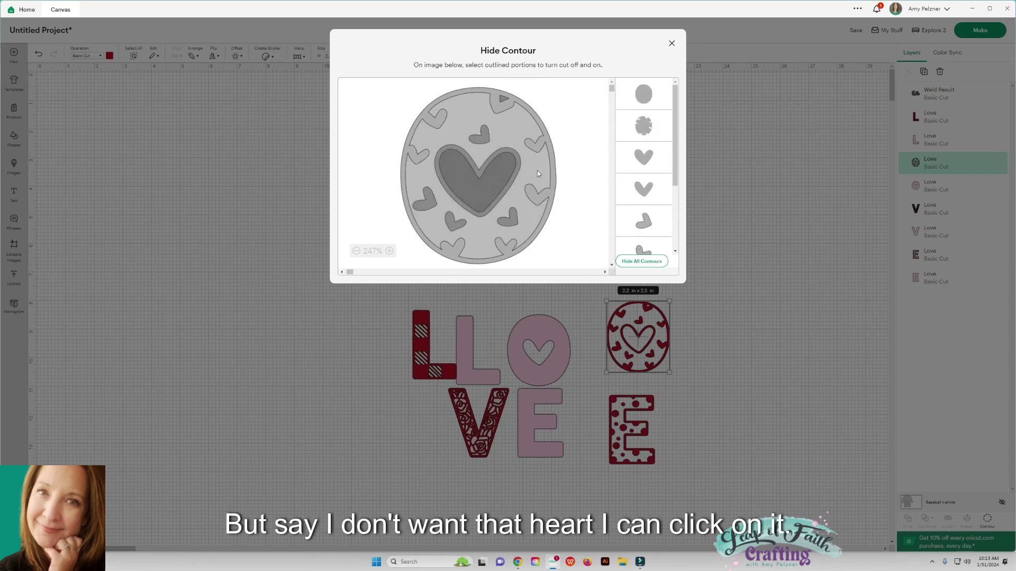
# Toggle the small heart cuts and hide the big centre heart, then nudge the O.
pyautogui.click(480, 139)
pyautogui.click(426, 206)
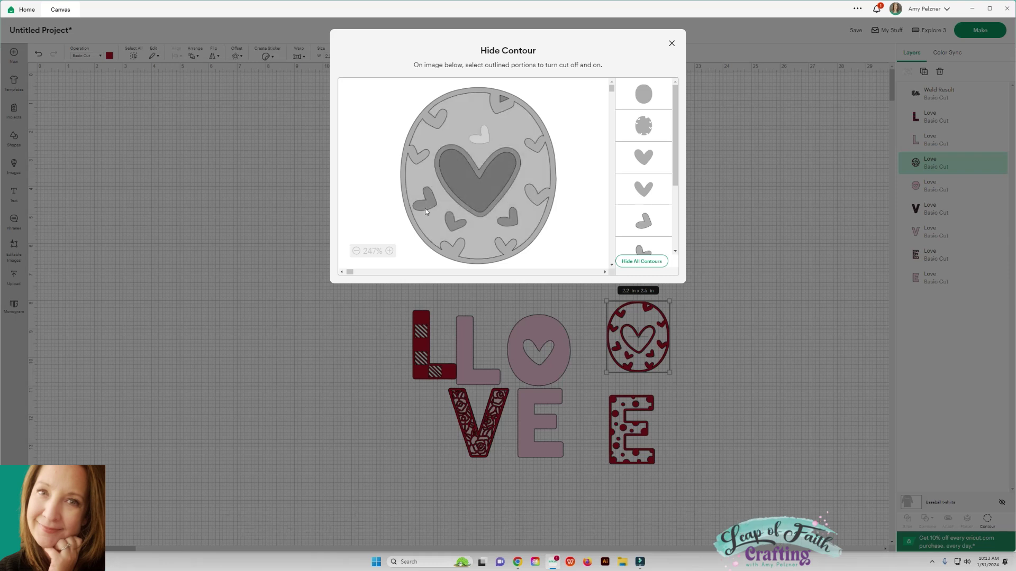
pyautogui.click(429, 204)
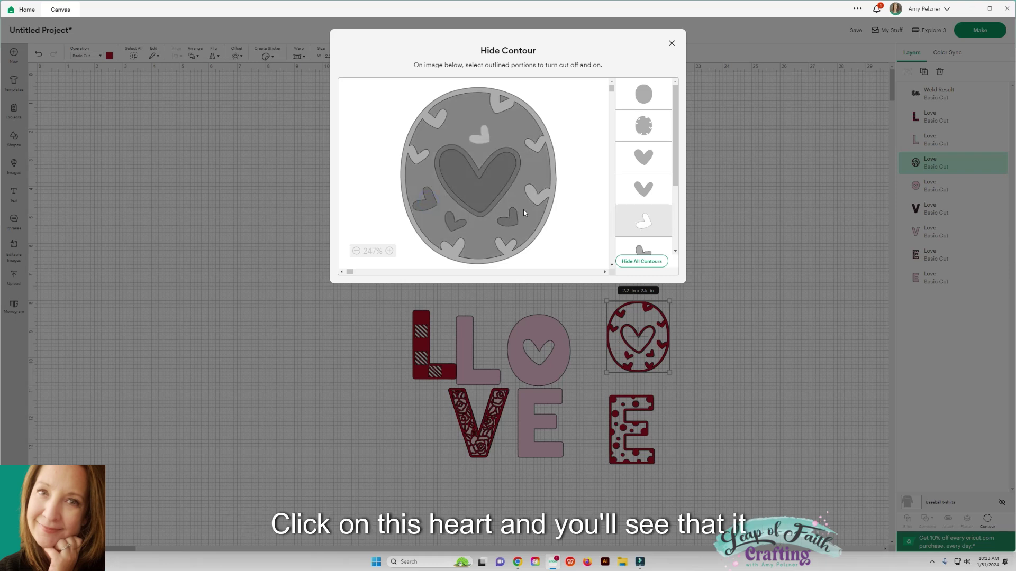
pyautogui.scroll(-1, 650, 223)
pyautogui.scroll(-1, 651, 223)
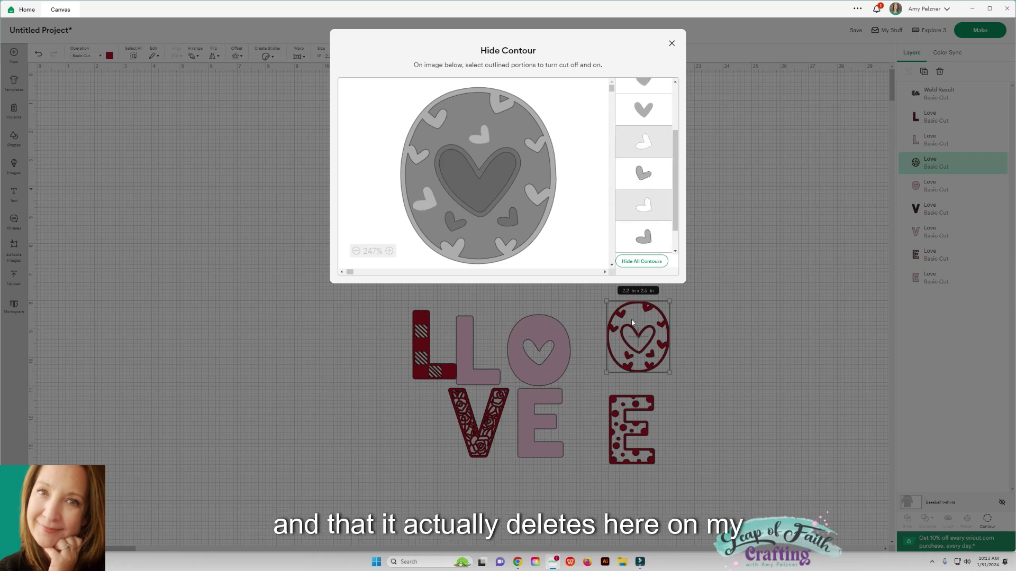
pyautogui.click(455, 228)
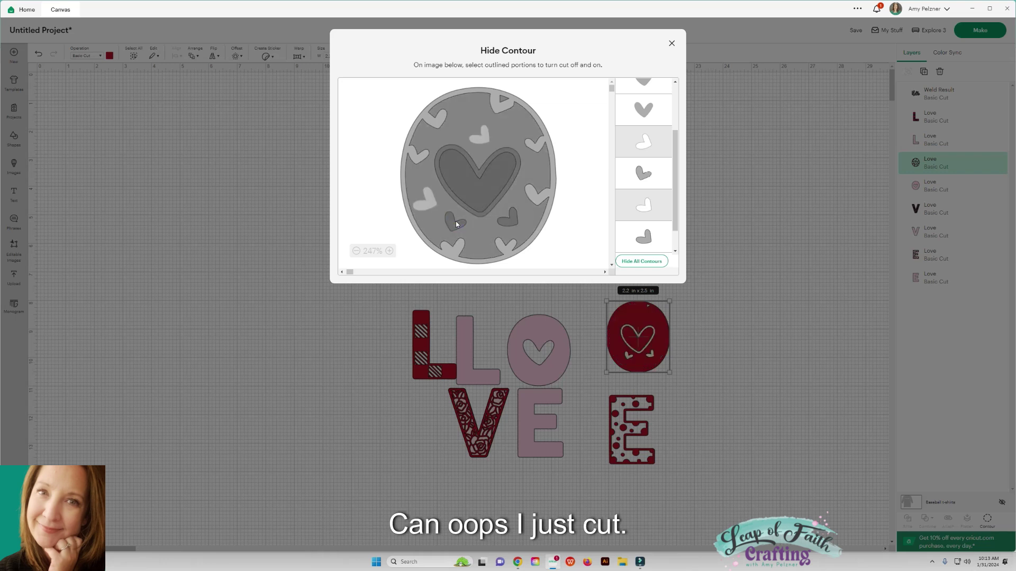
pyautogui.click(453, 225)
pyautogui.click(514, 223)
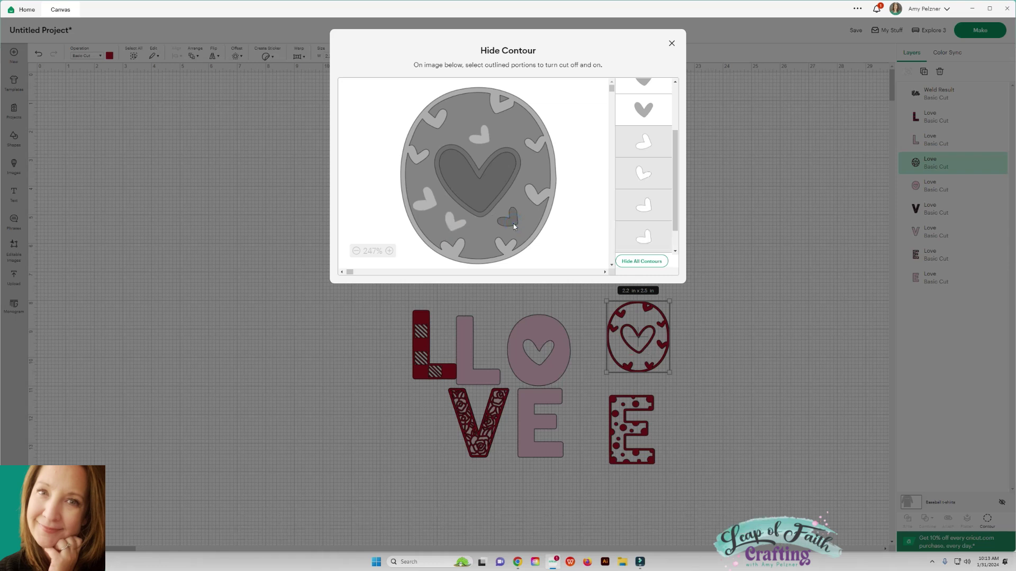
pyautogui.click(489, 197)
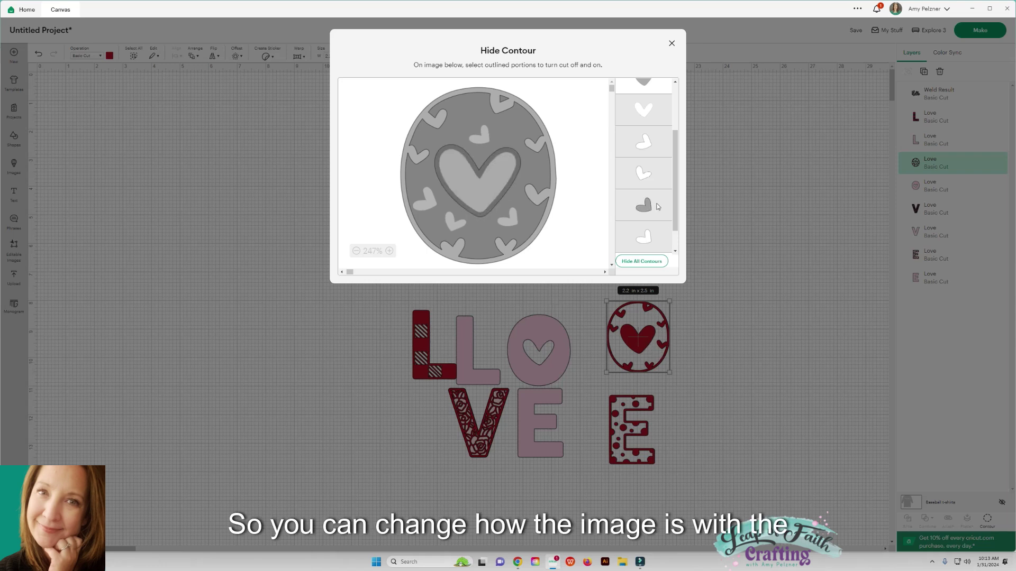
pyautogui.scroll(3, 642, 222)
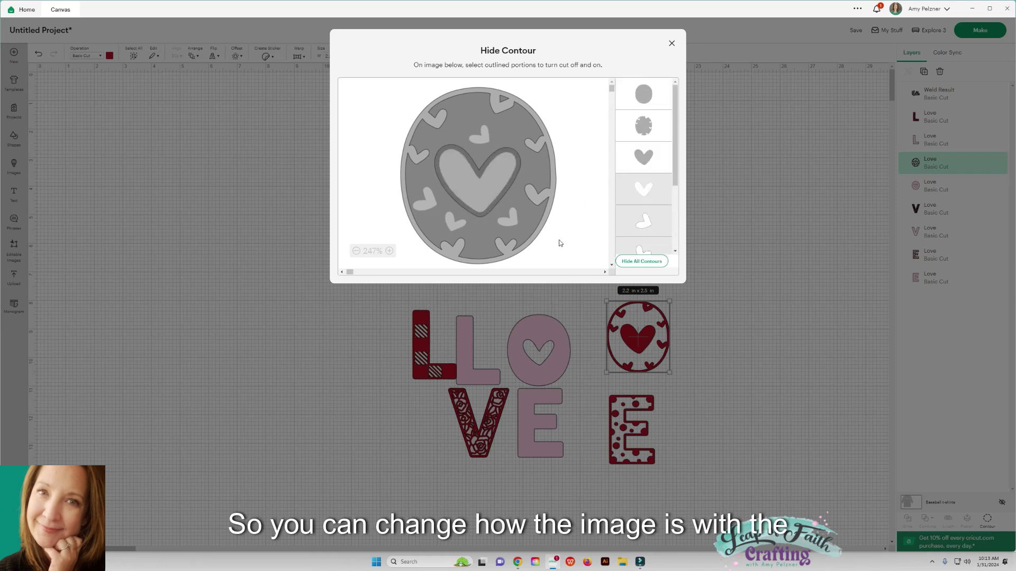
pyautogui.click(671, 43)
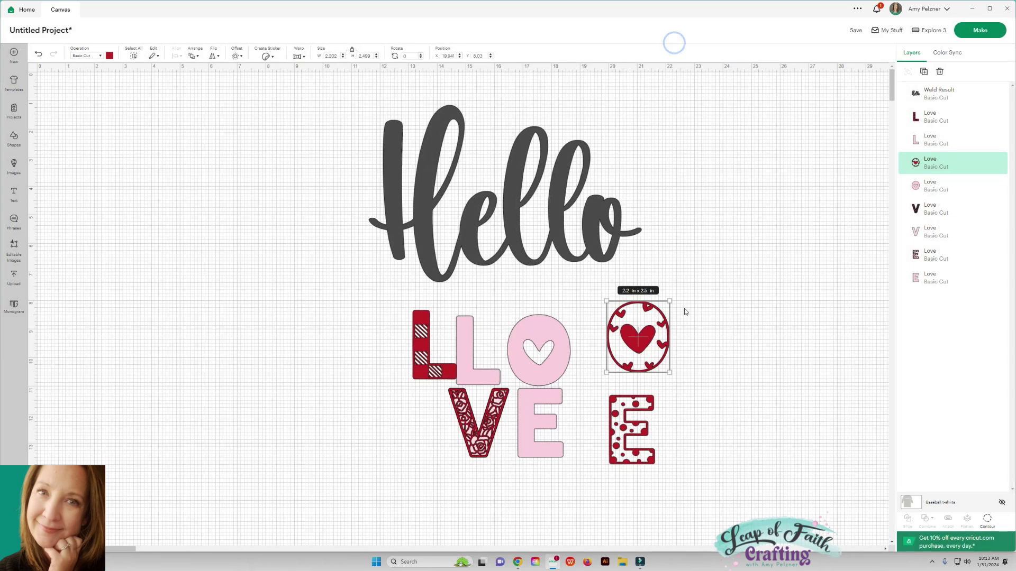
pyautogui.moveTo(638, 340); pyautogui.dragTo(644, 334)
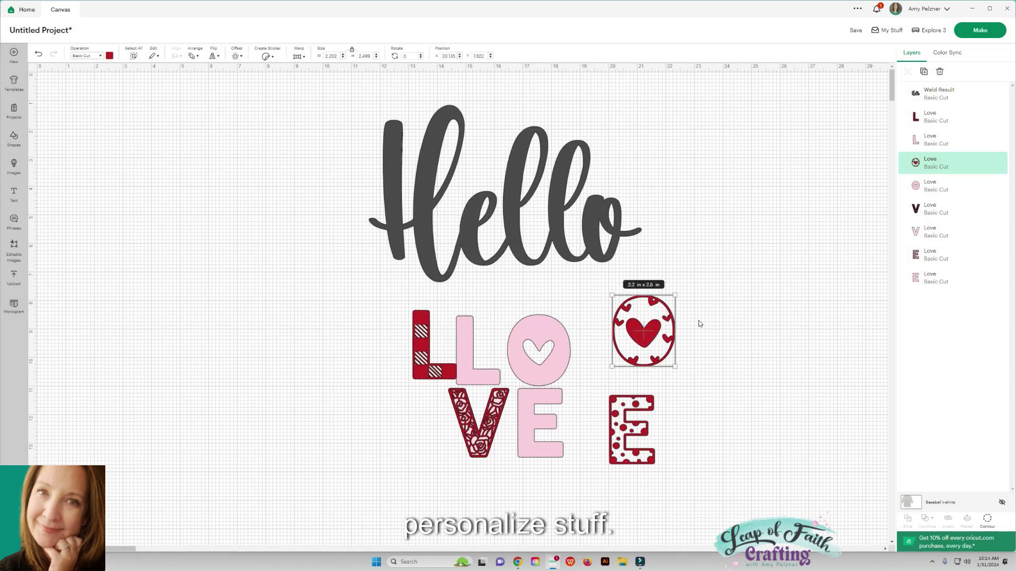
# Hide the polka-dot E's outer outline with Contour.
pyautogui.click(624, 430)
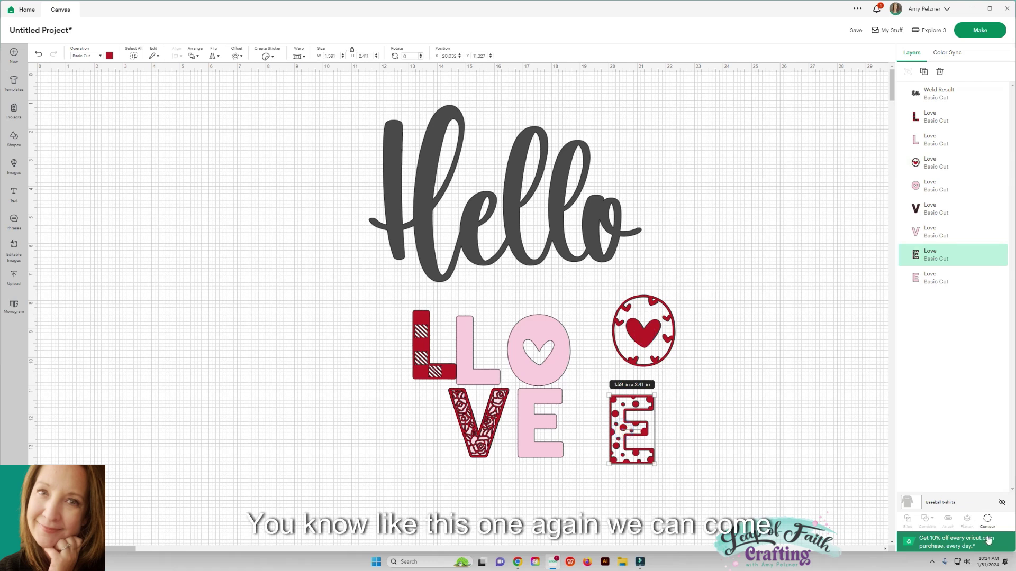
pyautogui.click(987, 520)
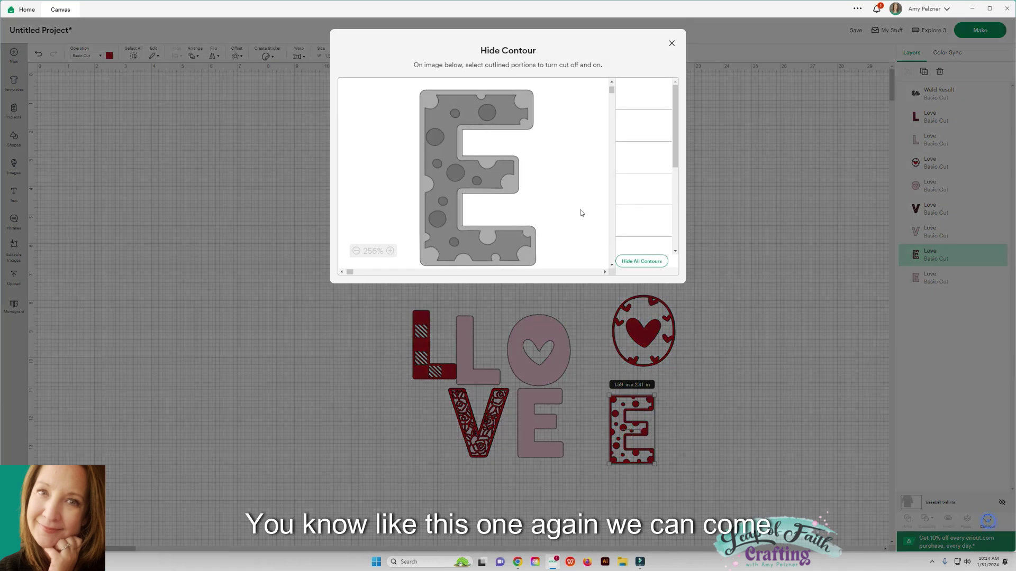
pyautogui.click(533, 237)
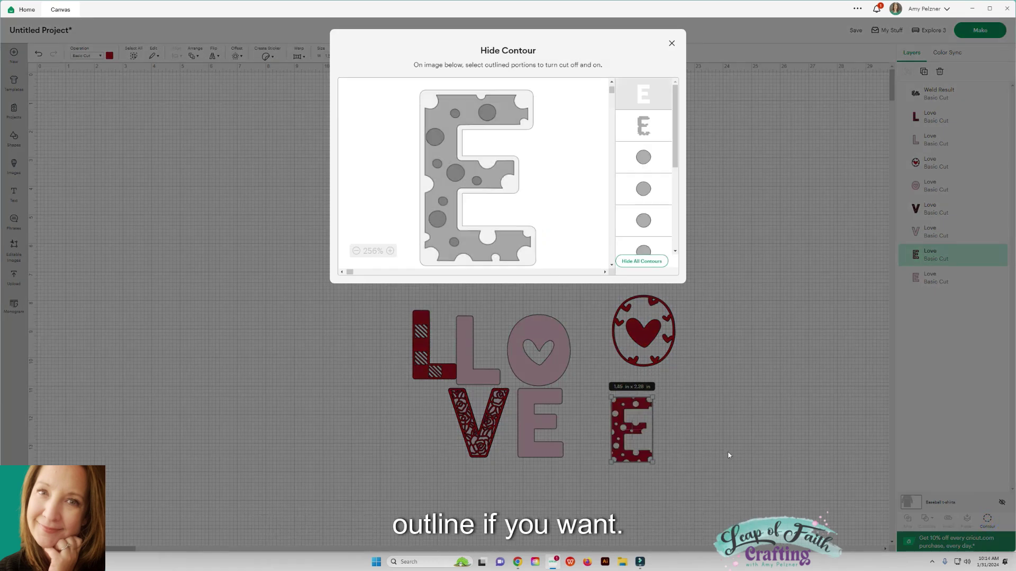
pyautogui.click(715, 431)
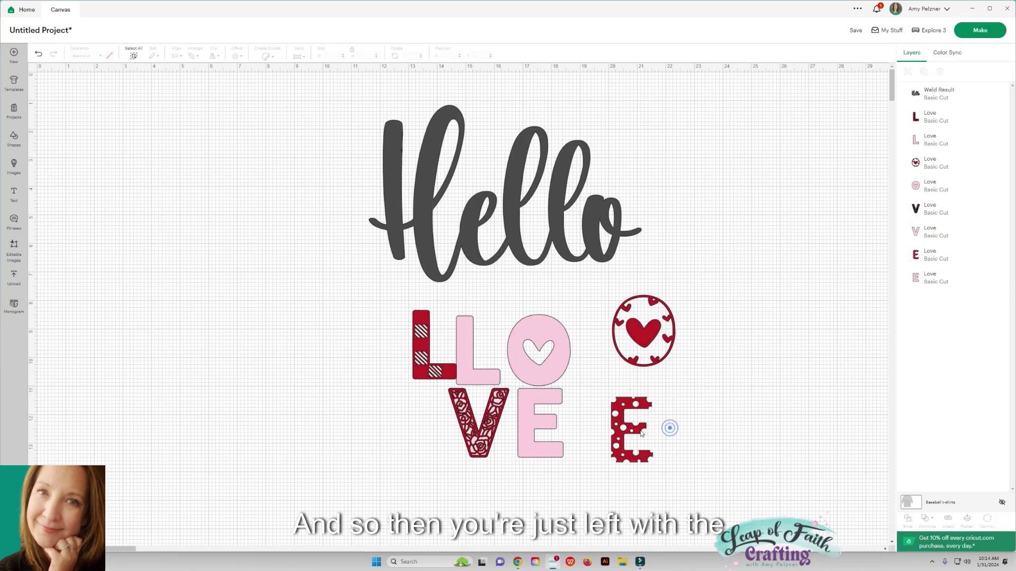
# Stack the red E, red L and heart circle onto their pink letters.
pyautogui.moveTo(628, 461); pyautogui.dragTo(547, 454)
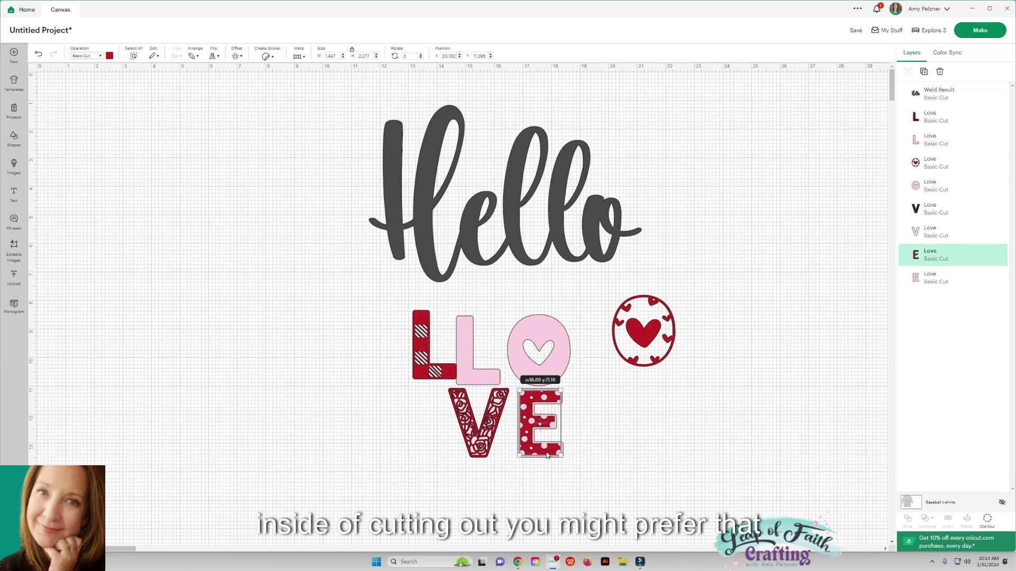
pyautogui.moveTo(547, 454); pyautogui.dragTo(548, 454)
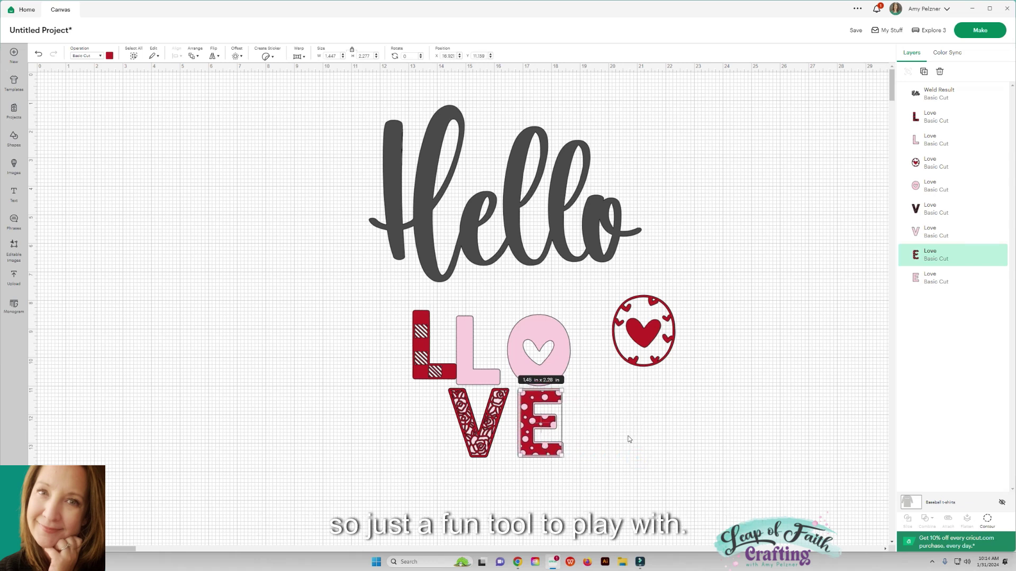
pyautogui.moveTo(434, 343); pyautogui.dragTo(475, 348)
pyautogui.moveTo(631, 340)
pyautogui.mouseDown()
pyautogui.moveTo(540, 354)
pyautogui.moveTo(558, 359)
pyautogui.mouseUp()
pyautogui.click(633, 373)
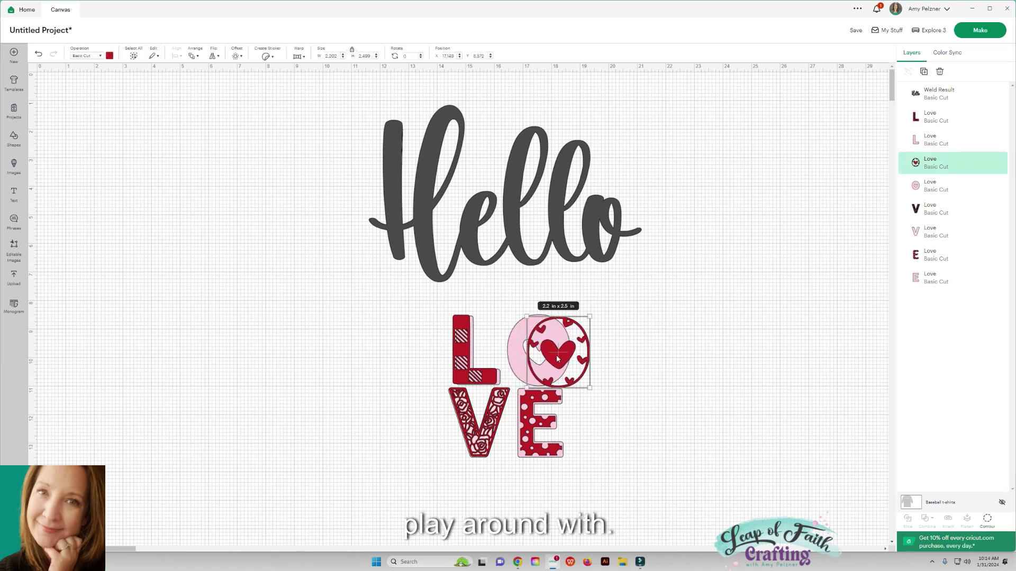
# In Color Sync, merge V into the #FADODE group and Hello into #BF2026.
pyautogui.click(947, 53)
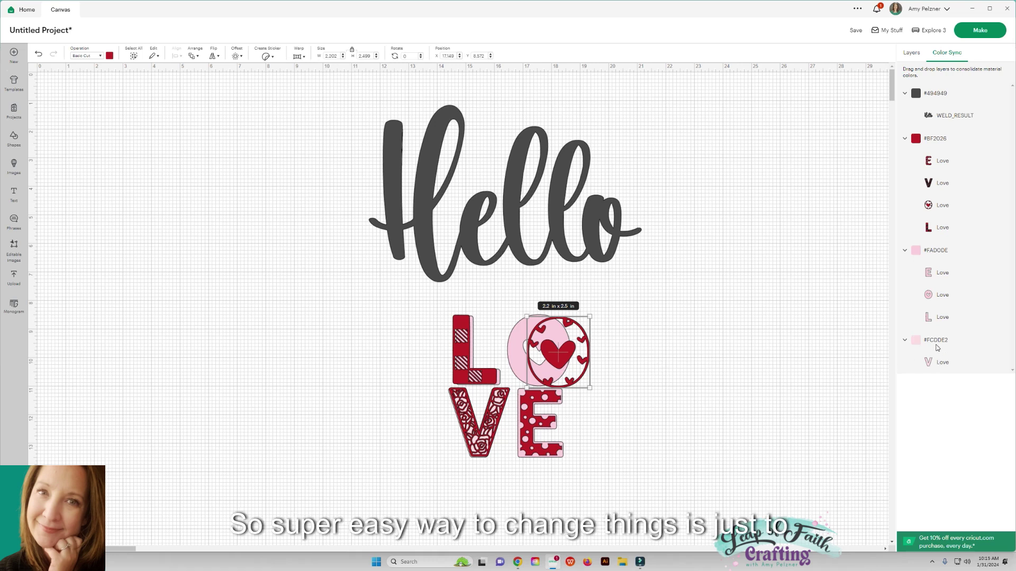
pyautogui.moveTo(940, 344); pyautogui.dragTo(941, 343)
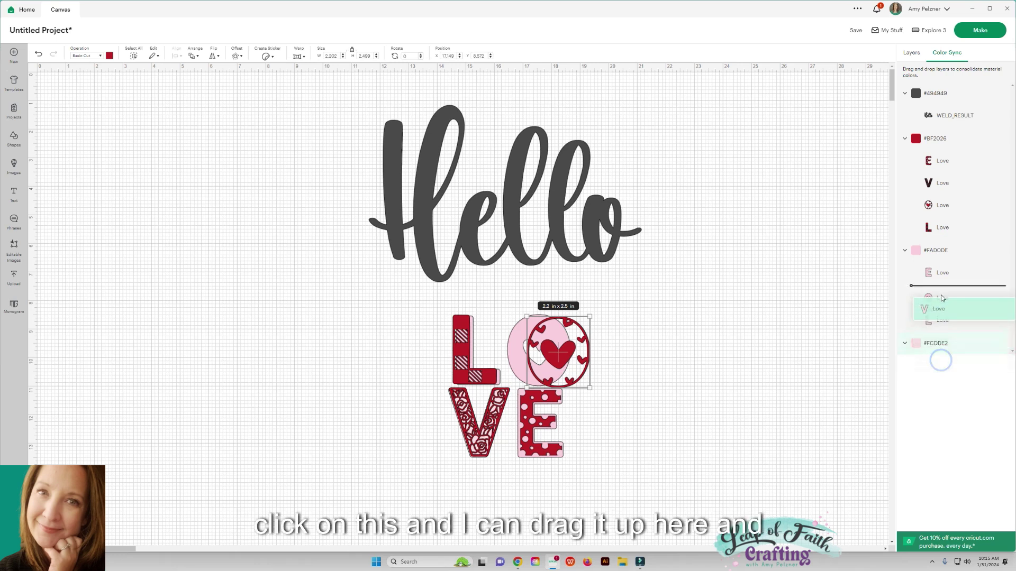
pyautogui.moveTo(941, 342); pyautogui.dragTo(941, 283)
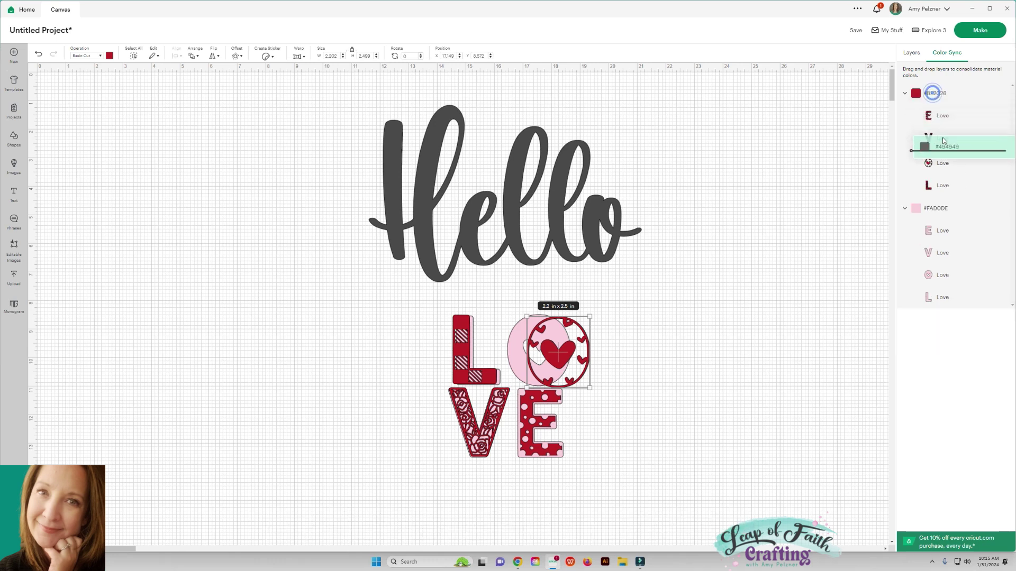
pyautogui.moveTo(935, 96); pyautogui.dragTo(936, 143)
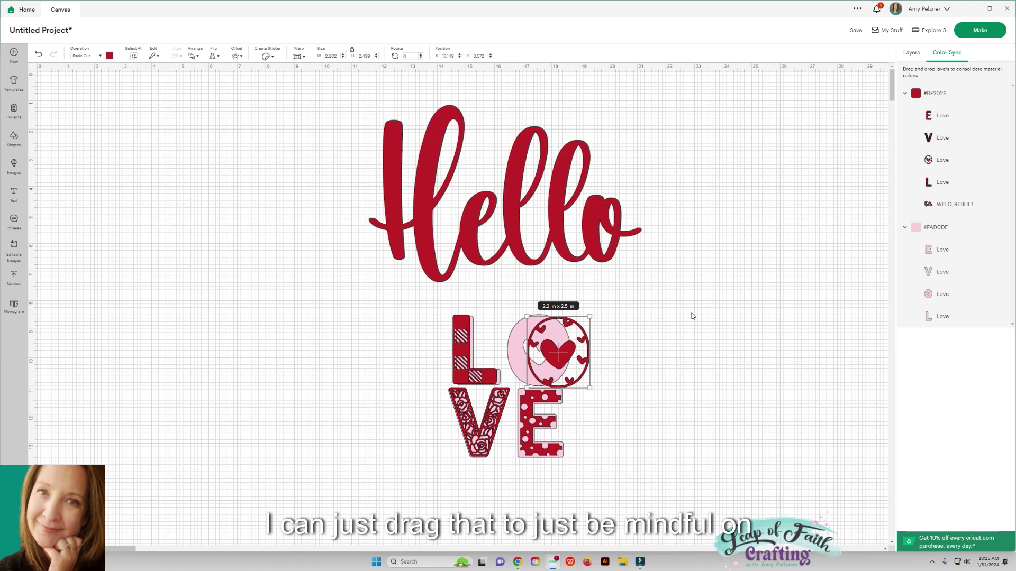
# Shift Hello slightly, and slide the heart circle and red L off their pink letters.
pyautogui.moveTo(558, 360); pyautogui.dragTo(539, 360)
pyautogui.click(539, 360)
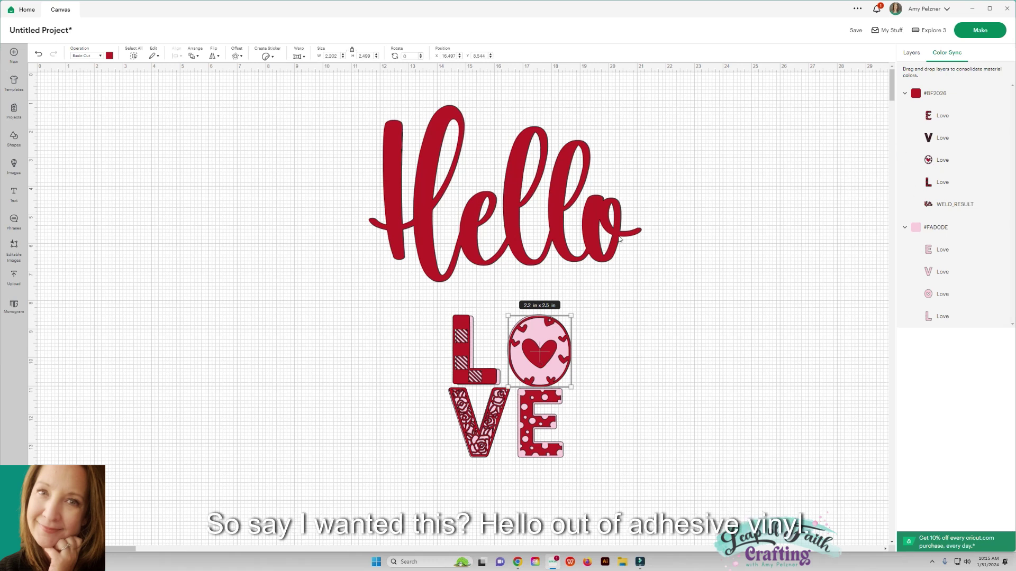
pyautogui.moveTo(621, 228); pyautogui.dragTo(609, 231)
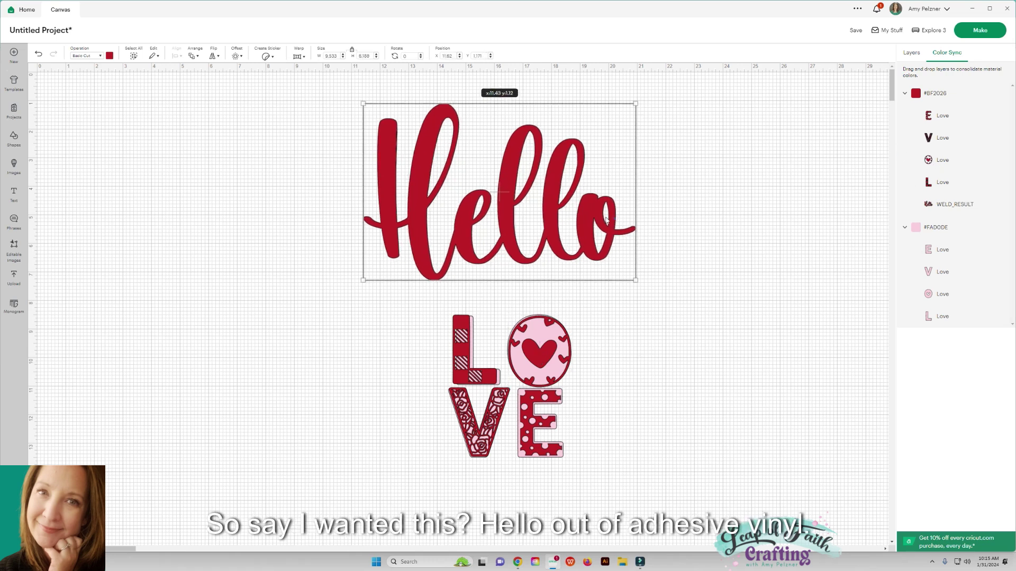
pyautogui.click(550, 359)
pyautogui.moveTo(550, 359)
pyautogui.mouseDown()
pyautogui.moveTo(564, 359)
pyautogui.moveTo(554, 360)
pyautogui.mouseUp()
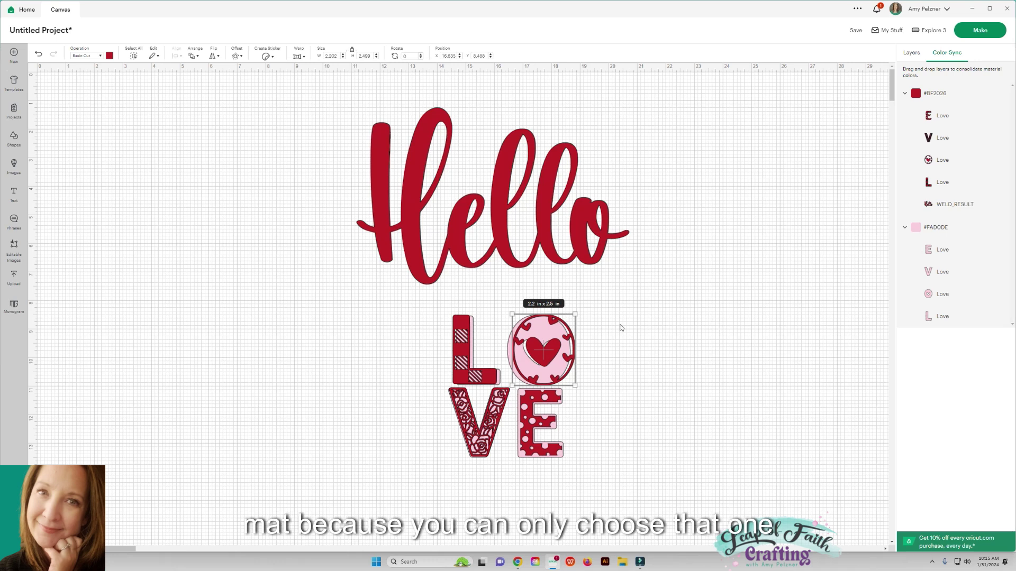
pyautogui.moveTo(550, 349); pyautogui.dragTo(546, 350)
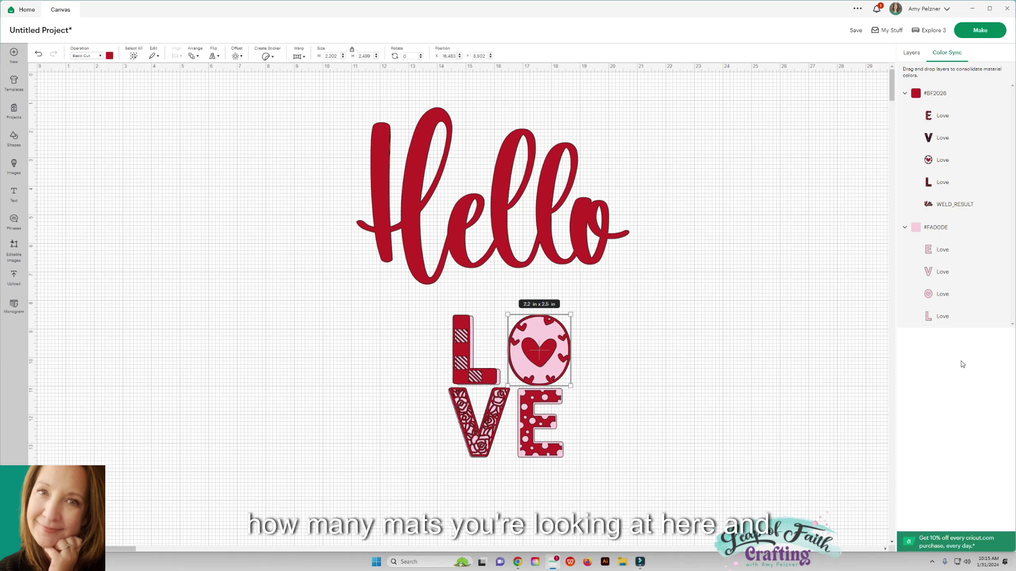
pyautogui.moveTo(545, 365); pyautogui.dragTo(588, 364)
pyautogui.moveTo(481, 370); pyautogui.dragTo(445, 367)
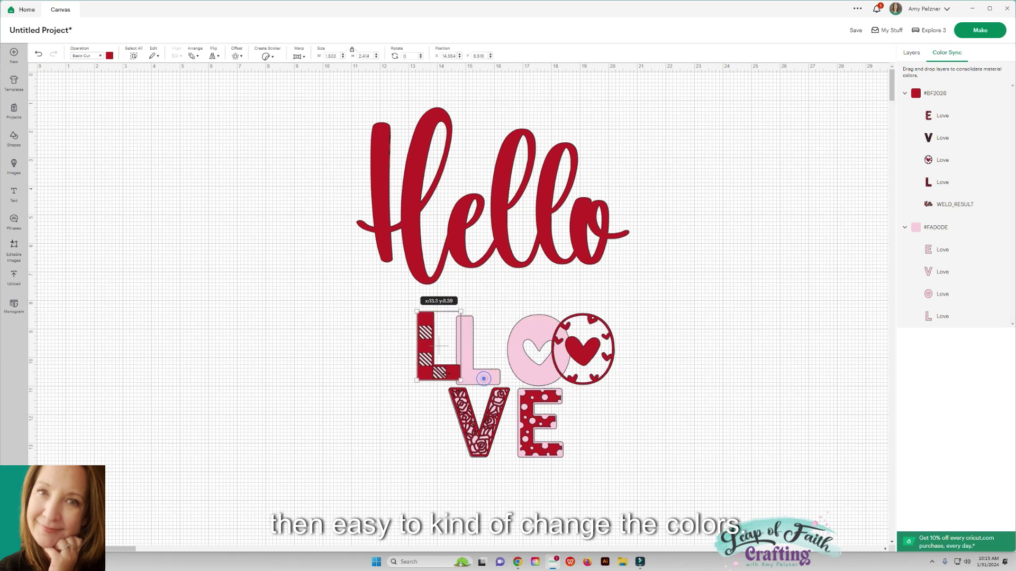
# View the red L's colour in the Advanced colour picker, then select Hello.
pyautogui.click(109, 56)
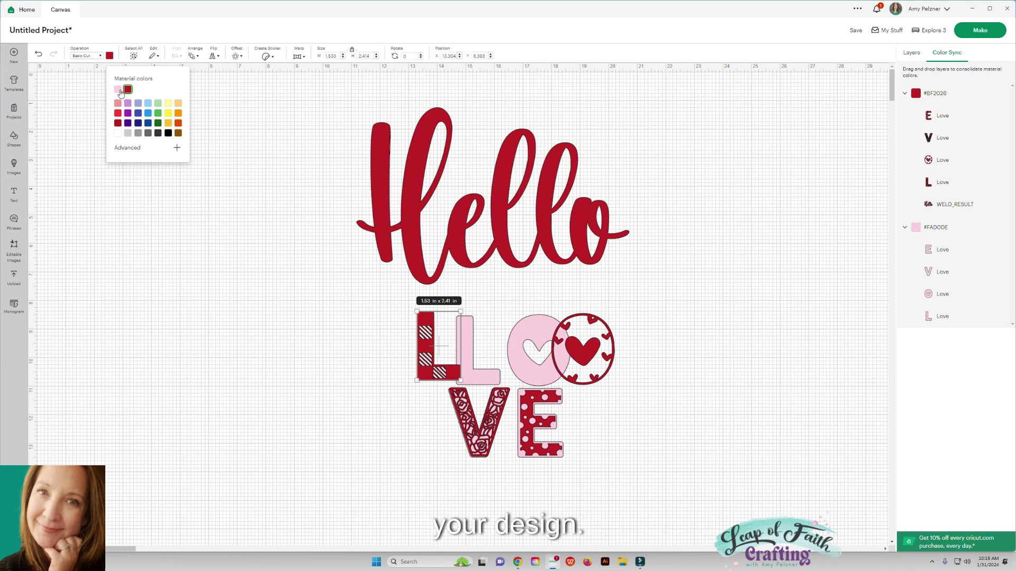
pyautogui.click(176, 148)
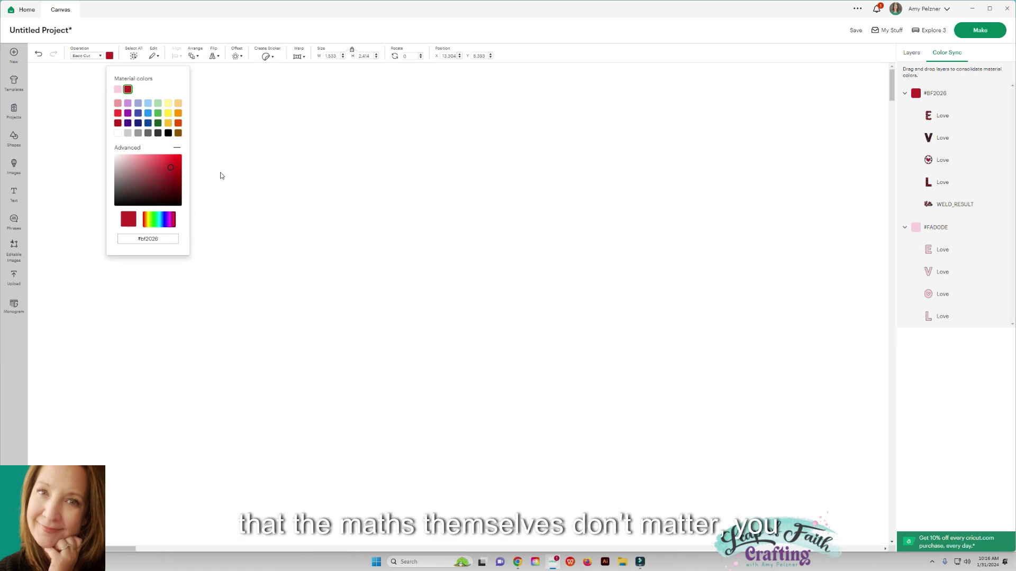
pyautogui.click(221, 175)
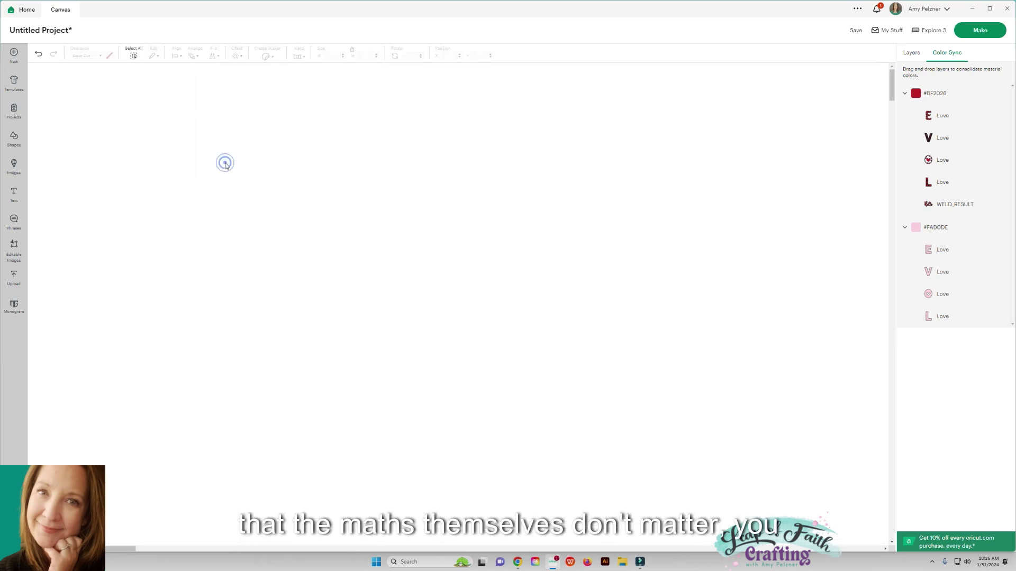
pyautogui.click(423, 222)
# Restack the heart circle onto the pink O and move Hello further right.
pyautogui.moveTo(591, 358); pyautogui.dragTo(547, 357)
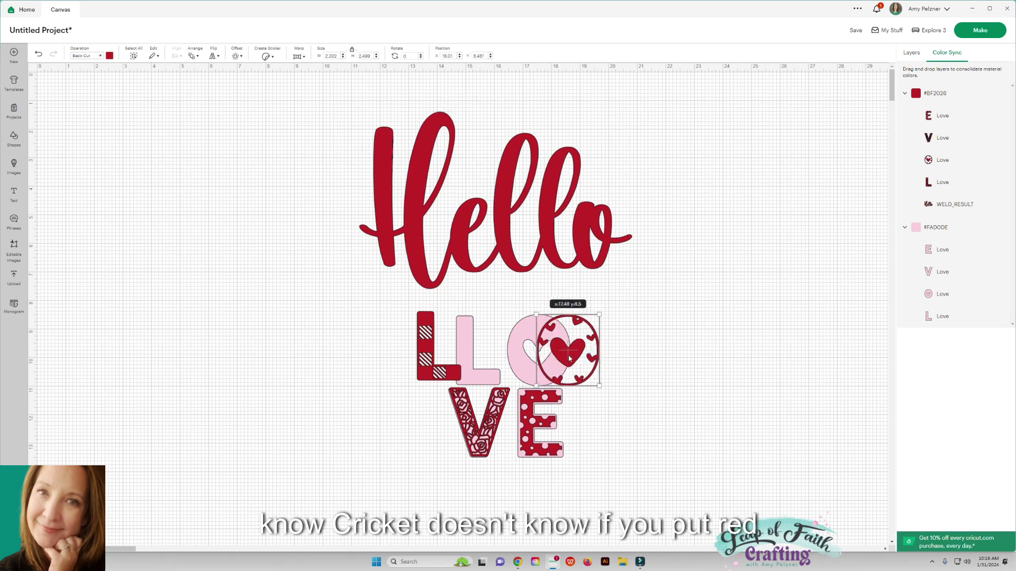
pyautogui.moveTo(425, 363)
pyautogui.mouseDown()
pyautogui.moveTo(460, 369)
pyautogui.moveTo(428, 368)
pyautogui.mouseUp()
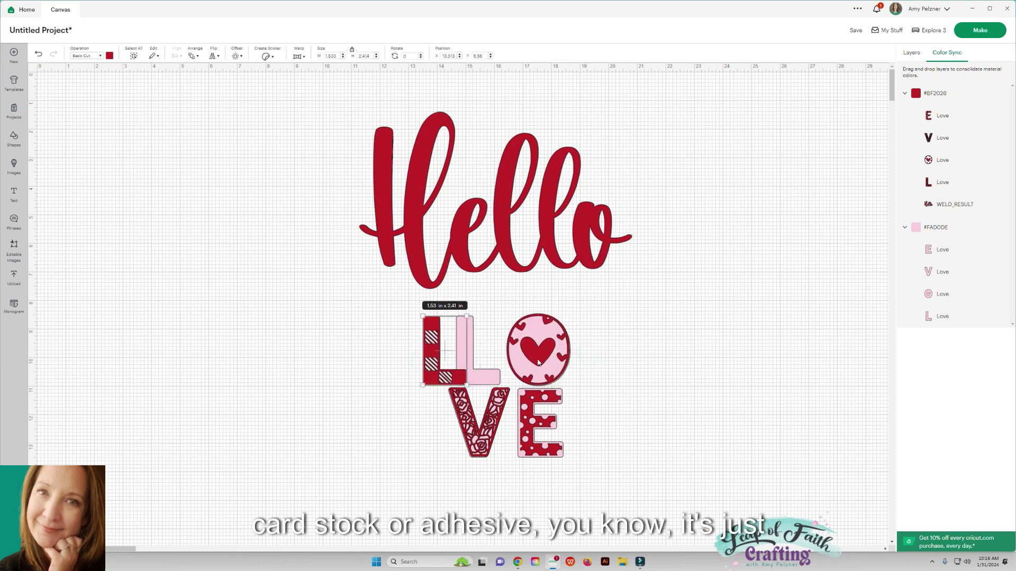
pyautogui.moveTo(538, 356); pyautogui.dragTo(570, 359)
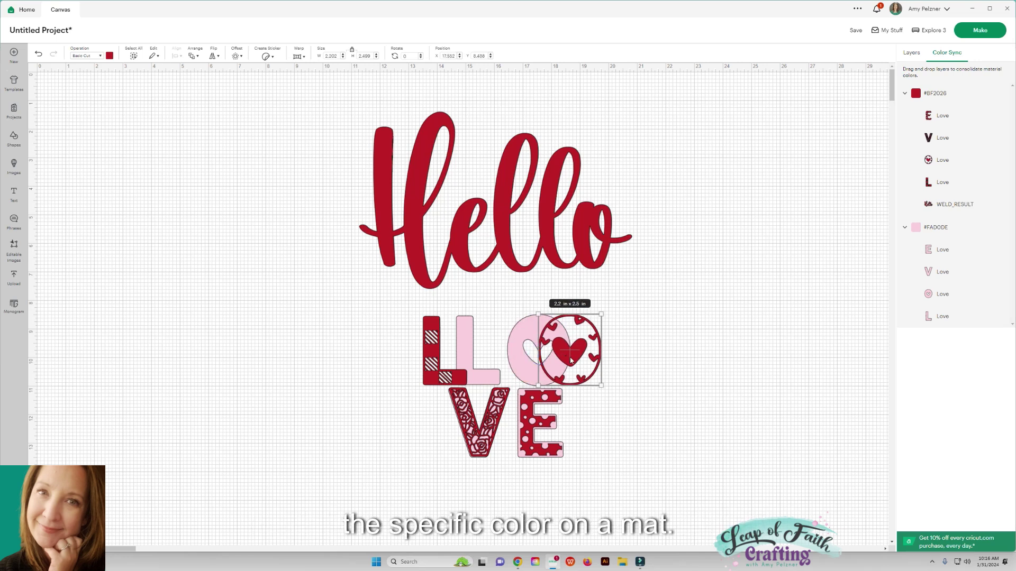
pyautogui.moveTo(570, 359); pyautogui.dragTo(541, 359)
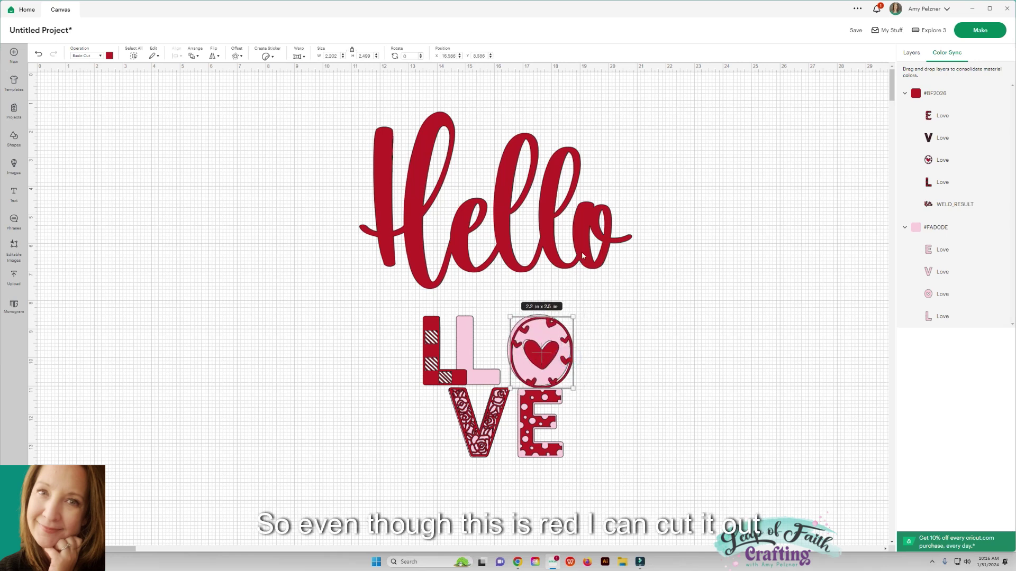
pyautogui.moveTo(590, 259); pyautogui.dragTo(700, 266)
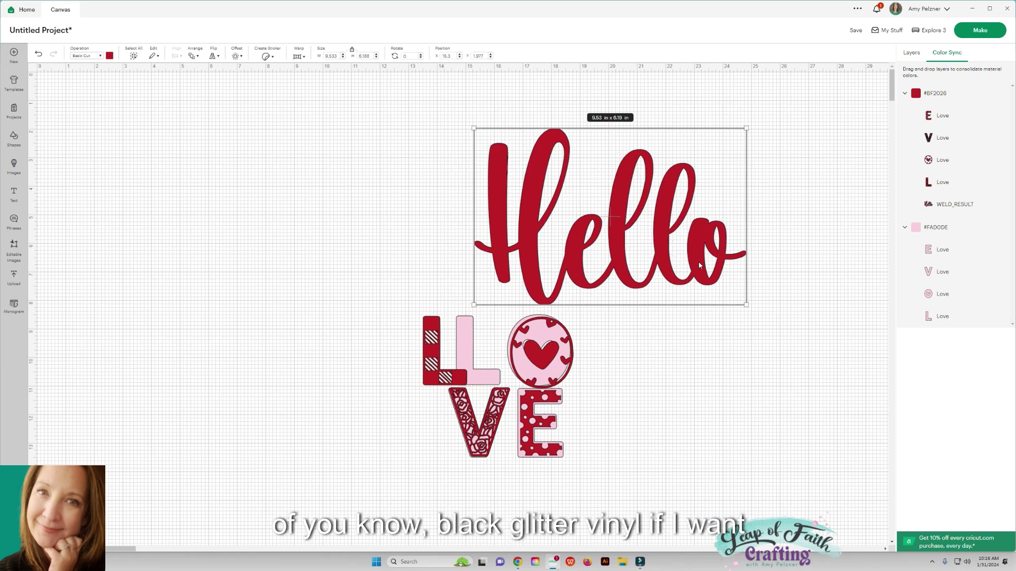
pyautogui.moveTo(700, 266); pyautogui.dragTo(704, 256)
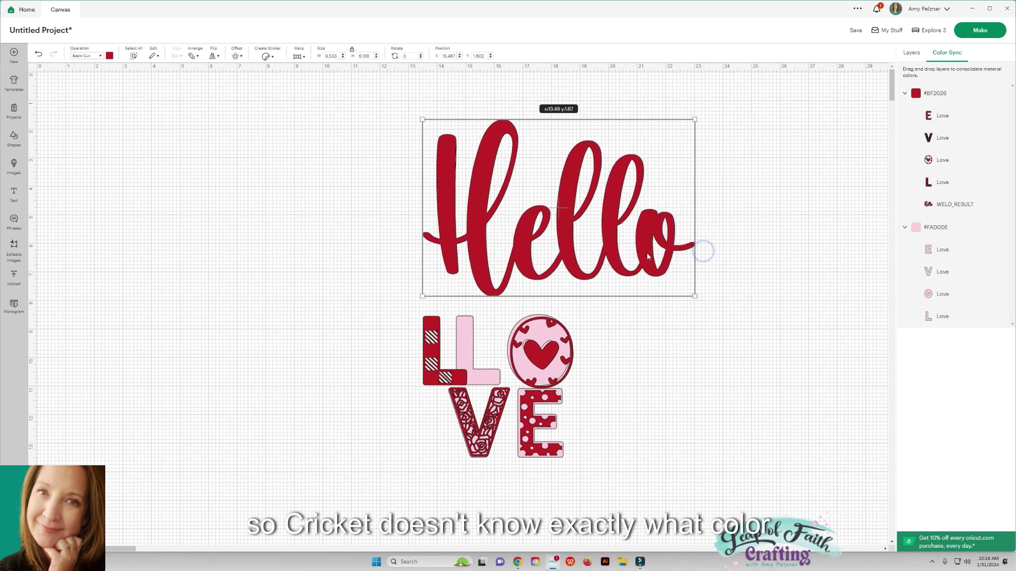
pyautogui.moveTo(704, 256); pyautogui.dragTo(647, 257)
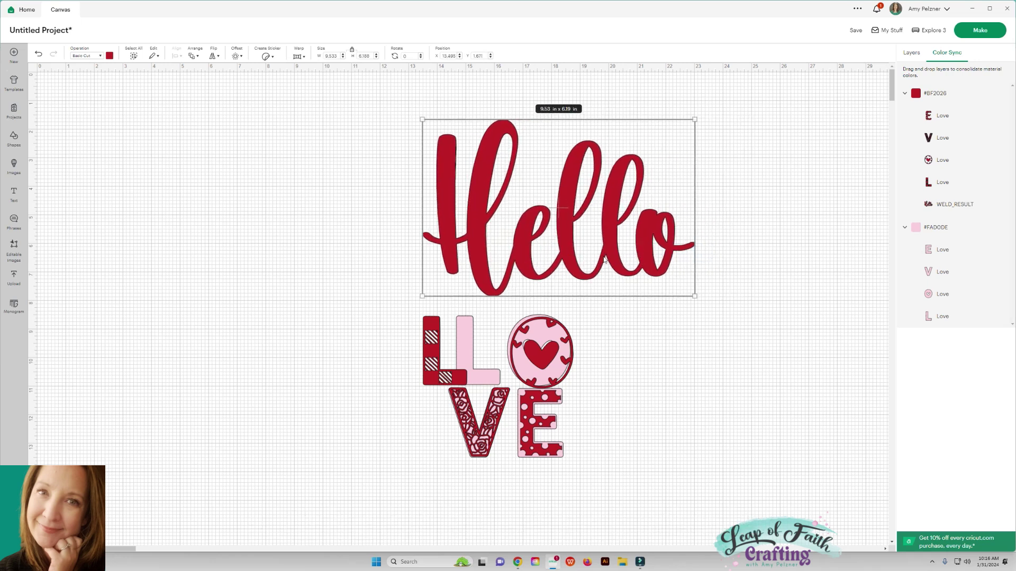
# Set Hello's operation to Print Then Cut.
pyautogui.moveTo(635, 249); pyautogui.dragTo(635, 248)
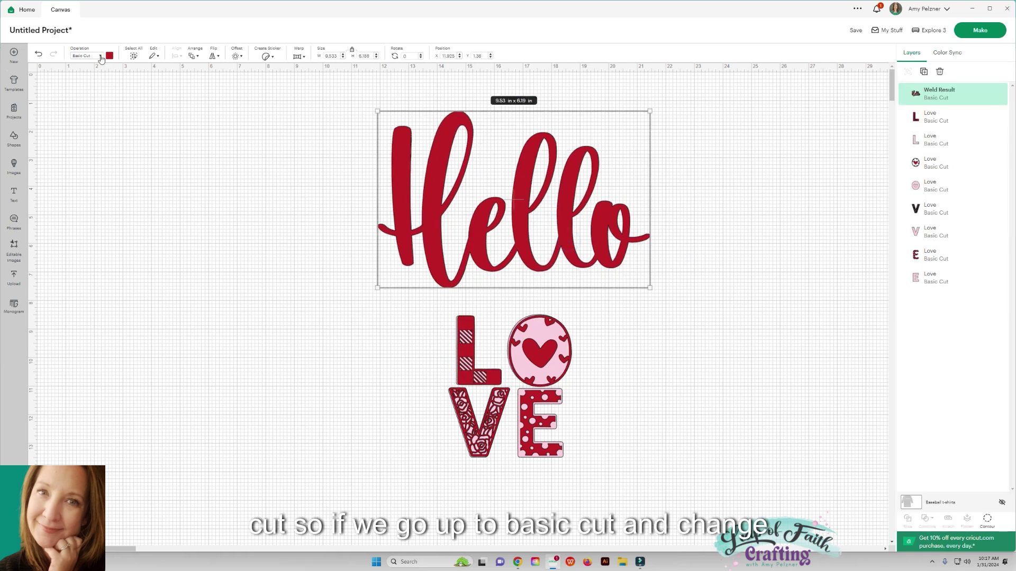
pyautogui.click(102, 56)
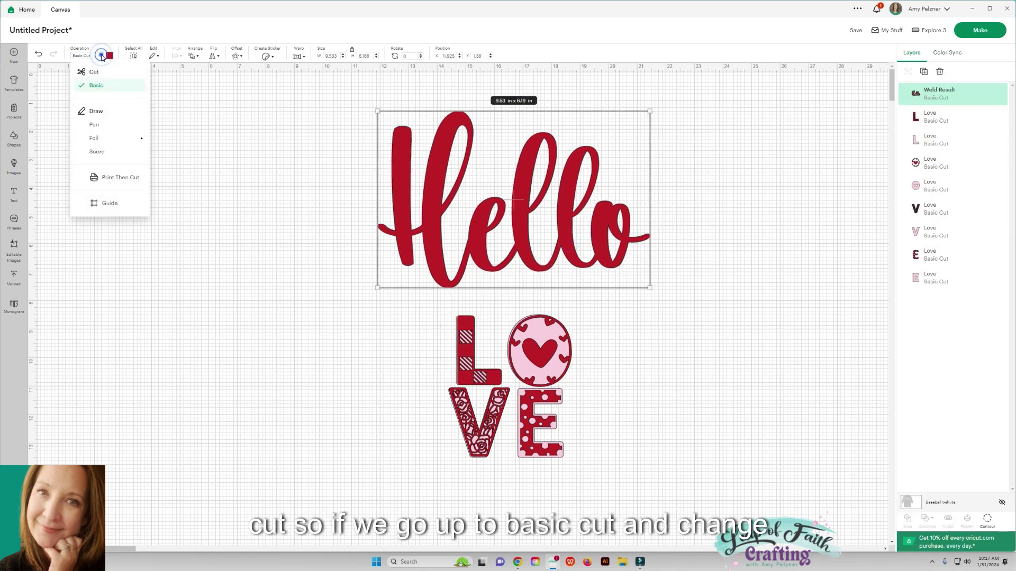
pyautogui.click(119, 178)
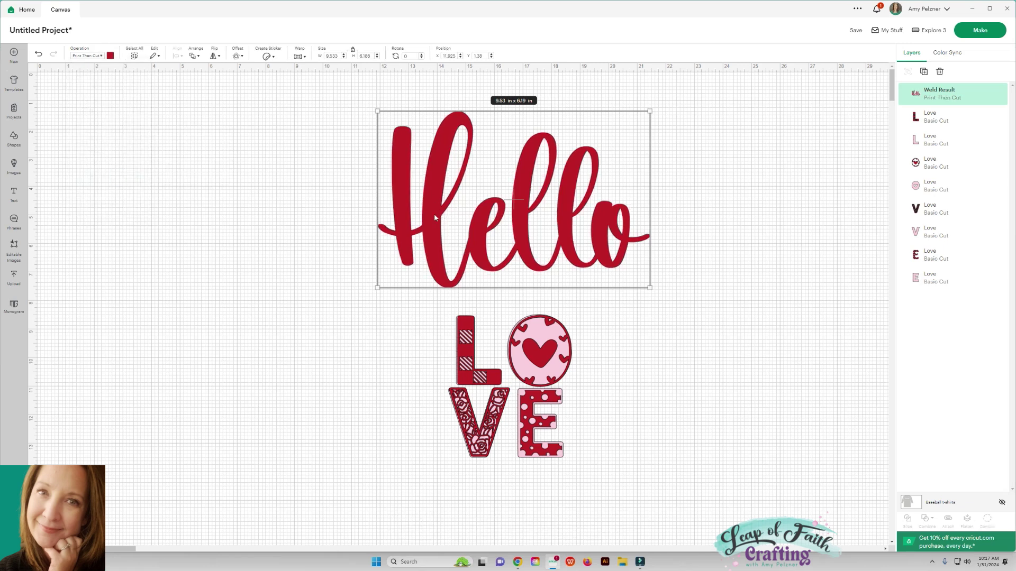
# Nudge Hello slightly up and right above the LOVE image.
pyautogui.moveTo(435, 217); pyautogui.dragTo(442, 214)
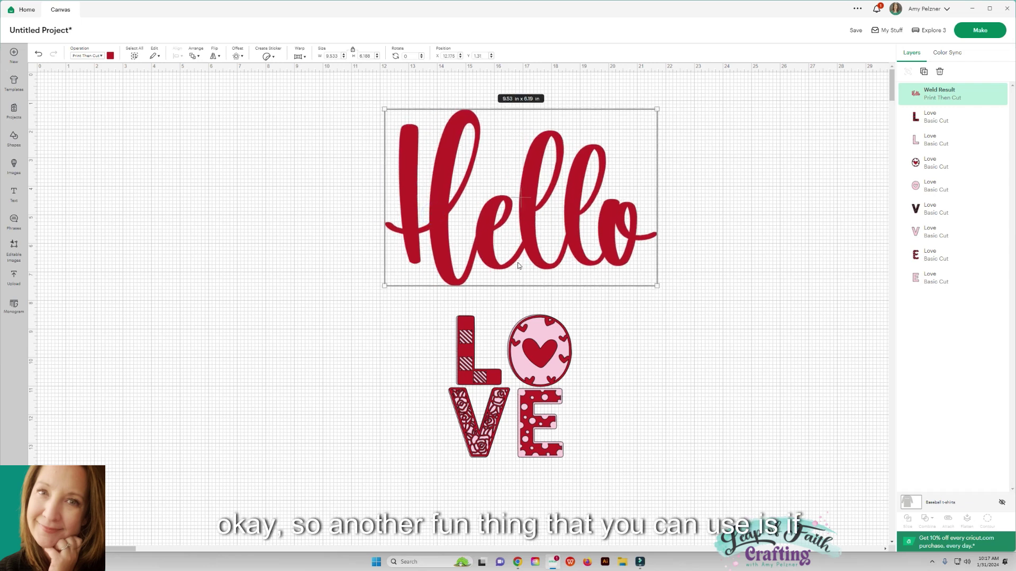
pyautogui.click(316, 248)
pyautogui.moveTo(444, 241); pyautogui.dragTo(409, 244)
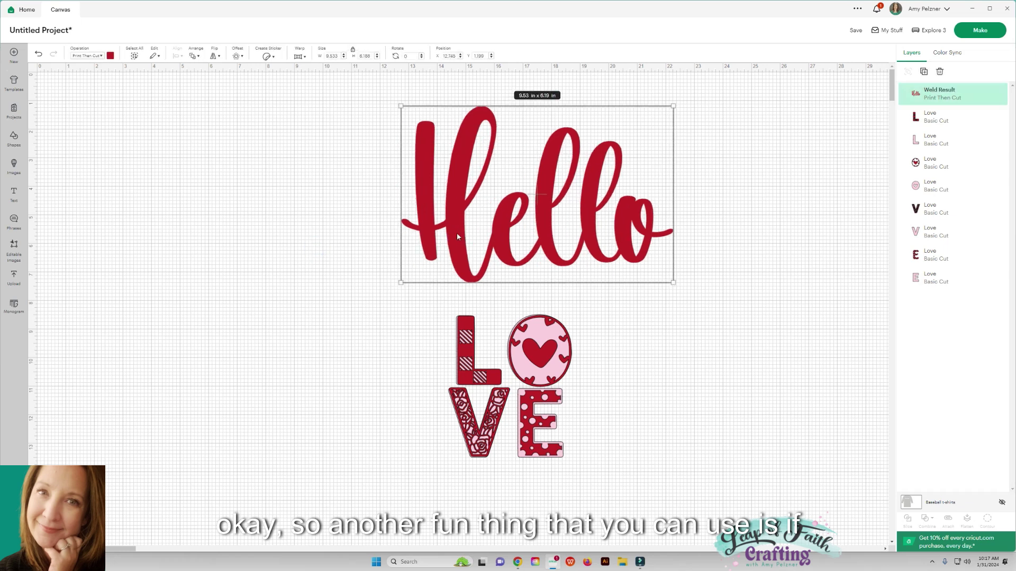
# Add a square from Shapes and size it to 8 inches wide.
pyautogui.click(15, 139)
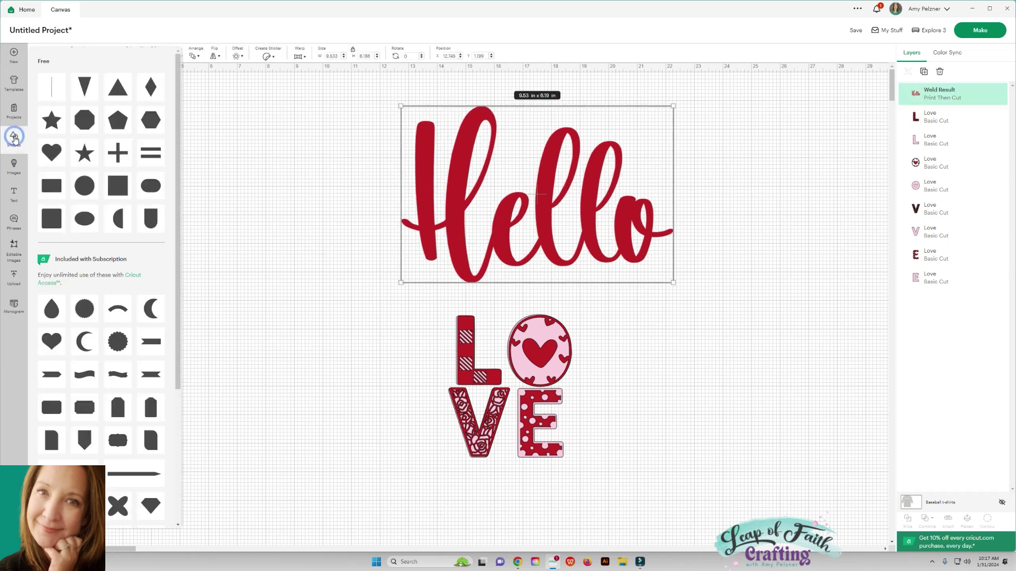
pyautogui.click(117, 186)
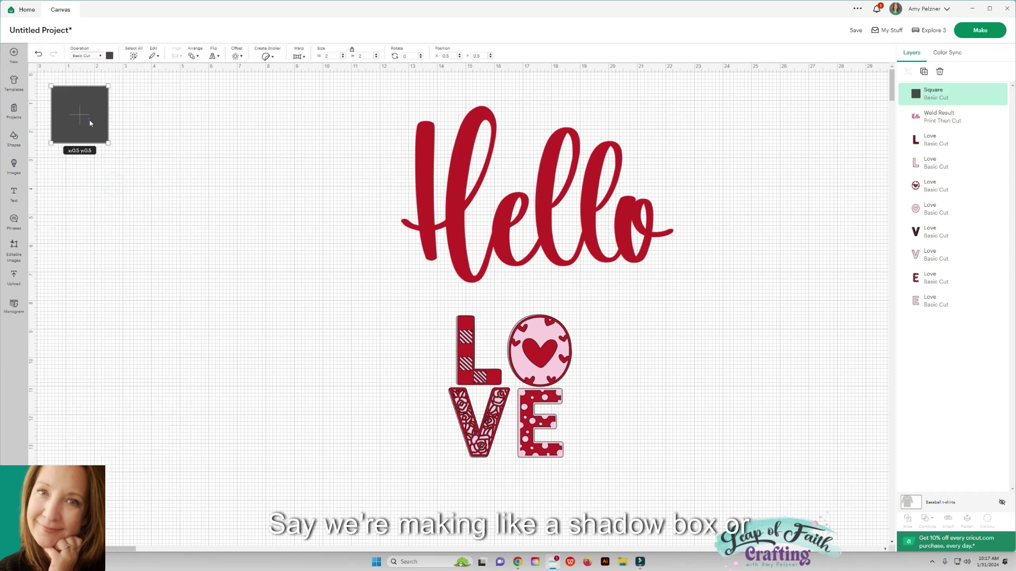
pyautogui.moveTo(90, 123)
pyautogui.mouseDown()
pyautogui.moveTo(220, 263)
pyautogui.moveTo(311, 332)
pyautogui.mouseUp()
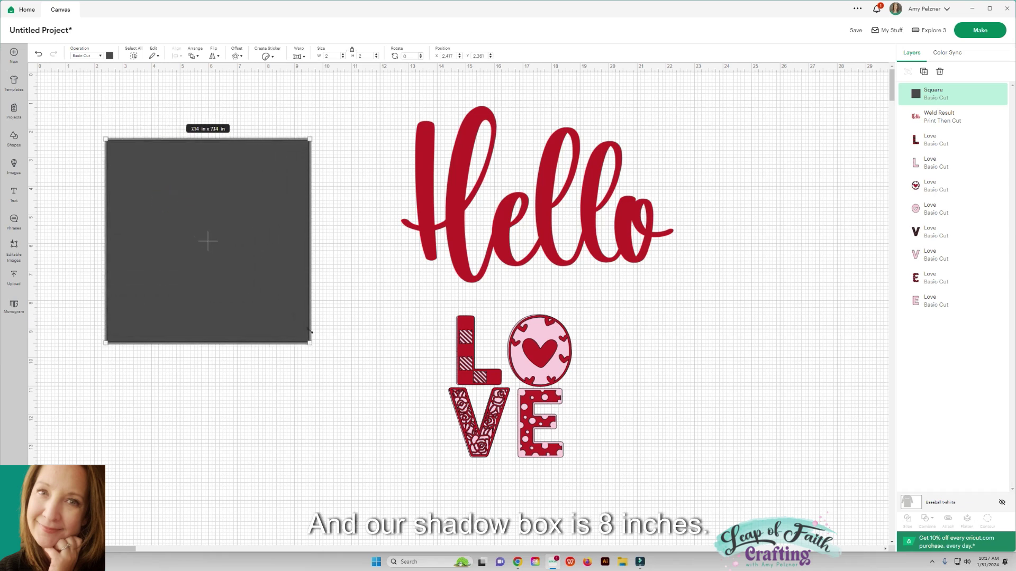
pyautogui.moveTo(311, 332); pyautogui.dragTo(317, 350)
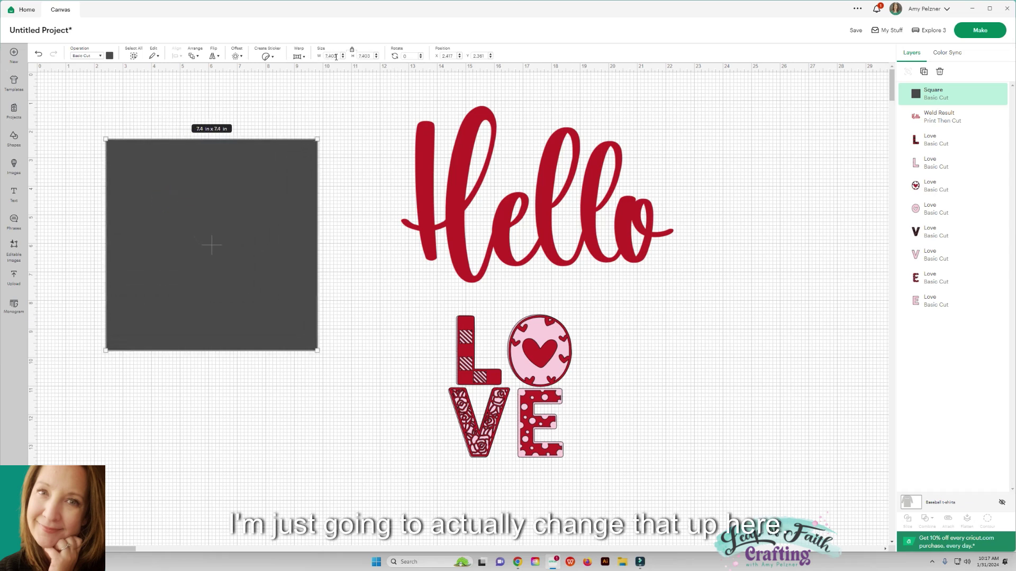
pyautogui.write('8')
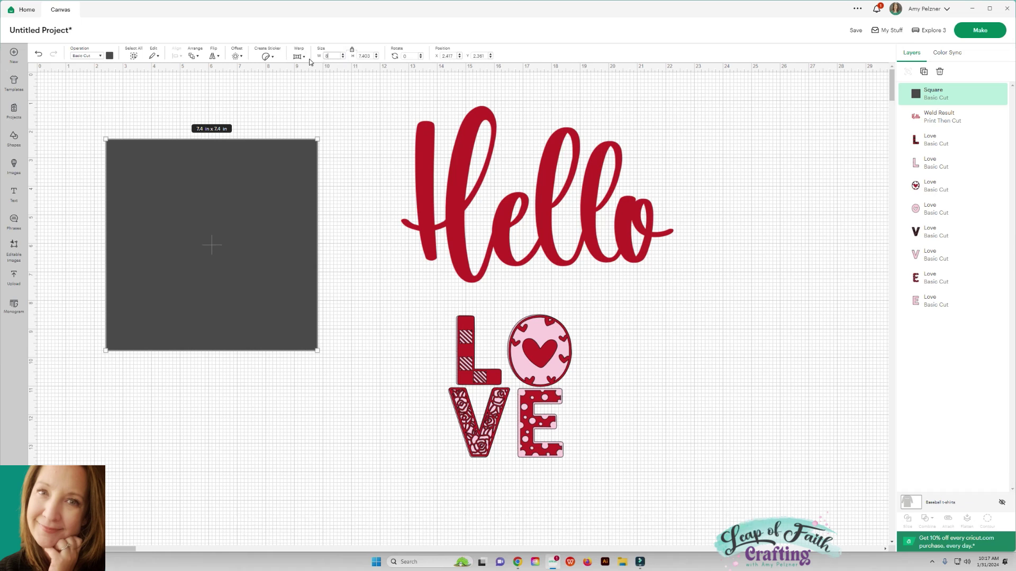
pyautogui.press('Return')
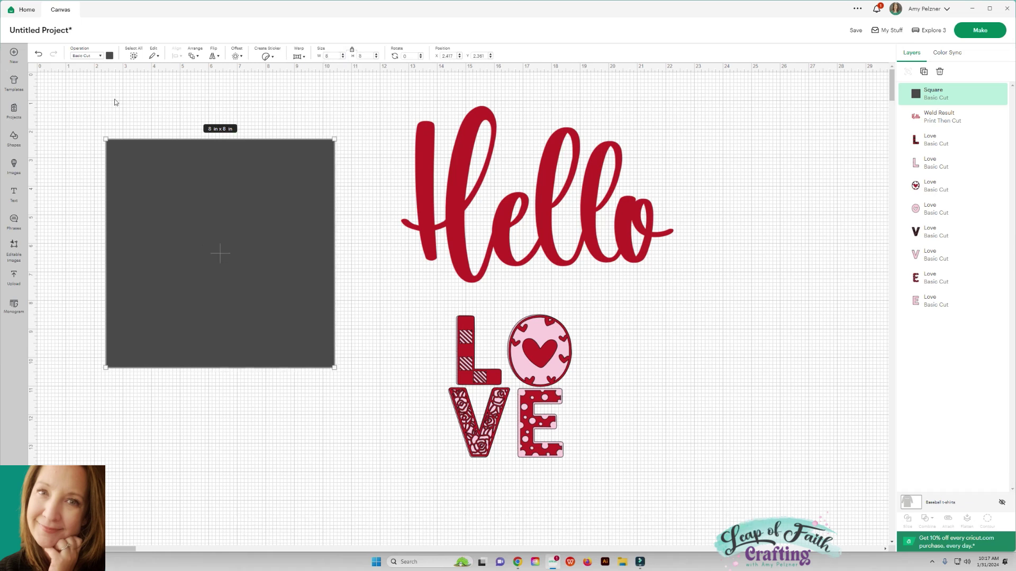
# Change the square's operation to Guide.
pyautogui.click(100, 56)
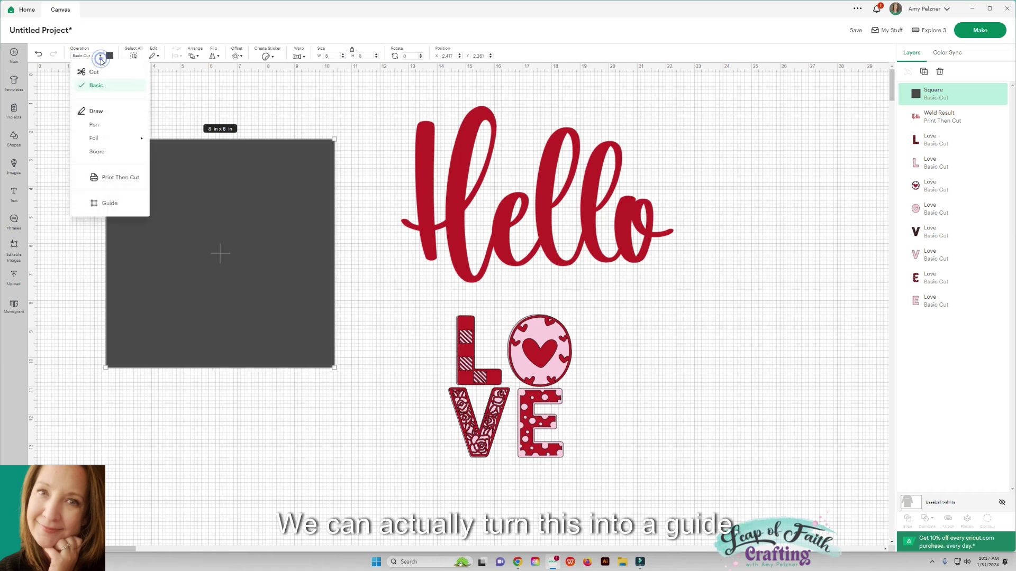
pyautogui.click(109, 203)
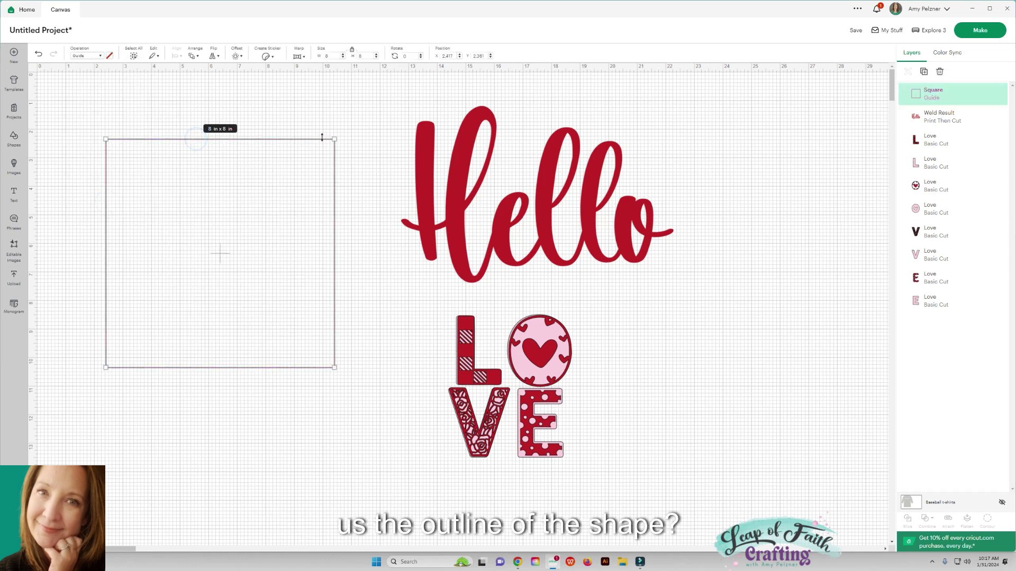
pyautogui.click(301, 114)
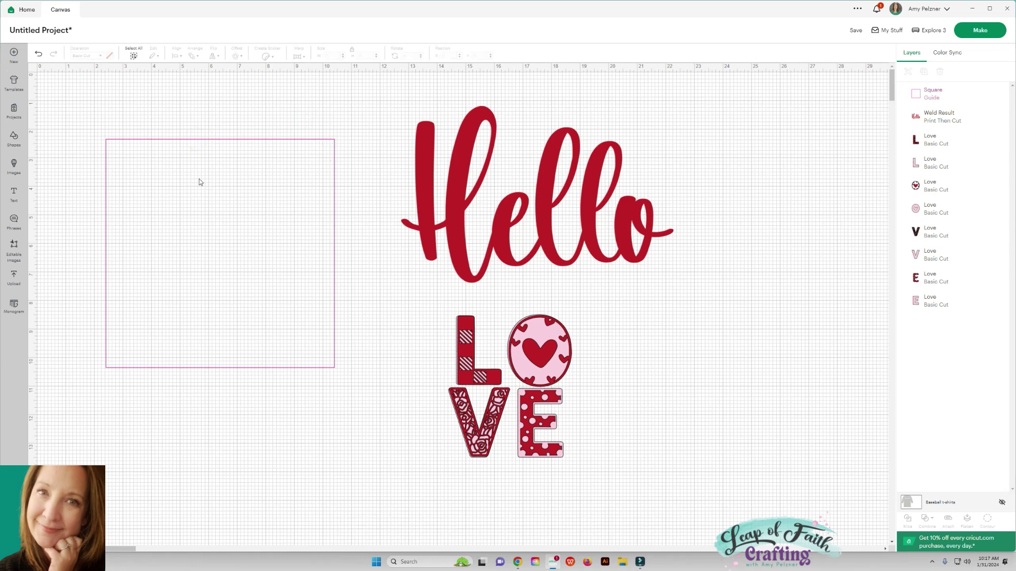
# Move Hello aside, marquee-select all LOVE layers and drag them into the square guide.
pyautogui.moveTo(434, 217); pyautogui.dragTo(504, 237)
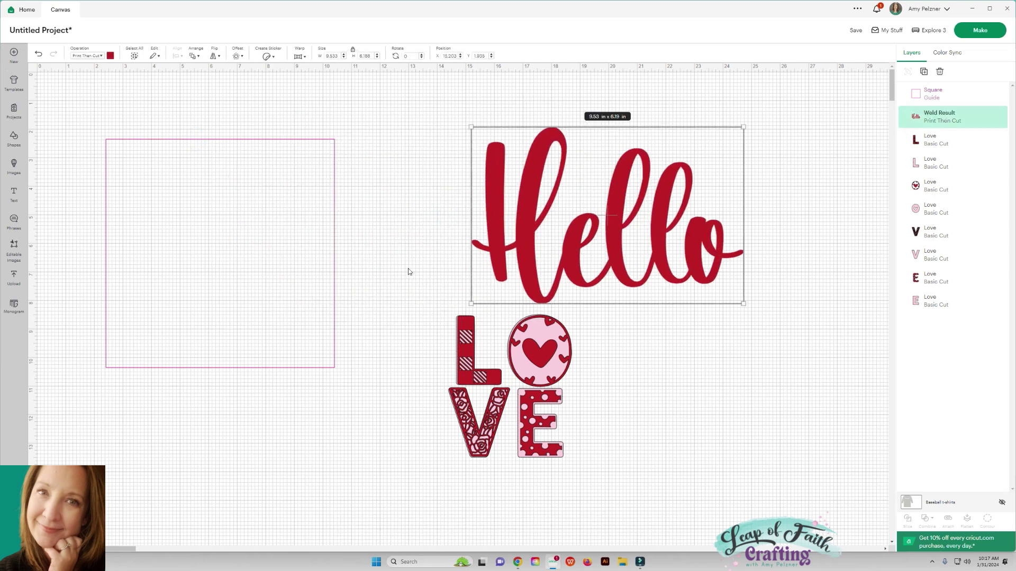
pyautogui.moveTo(420, 292); pyautogui.dragTo(550, 504)
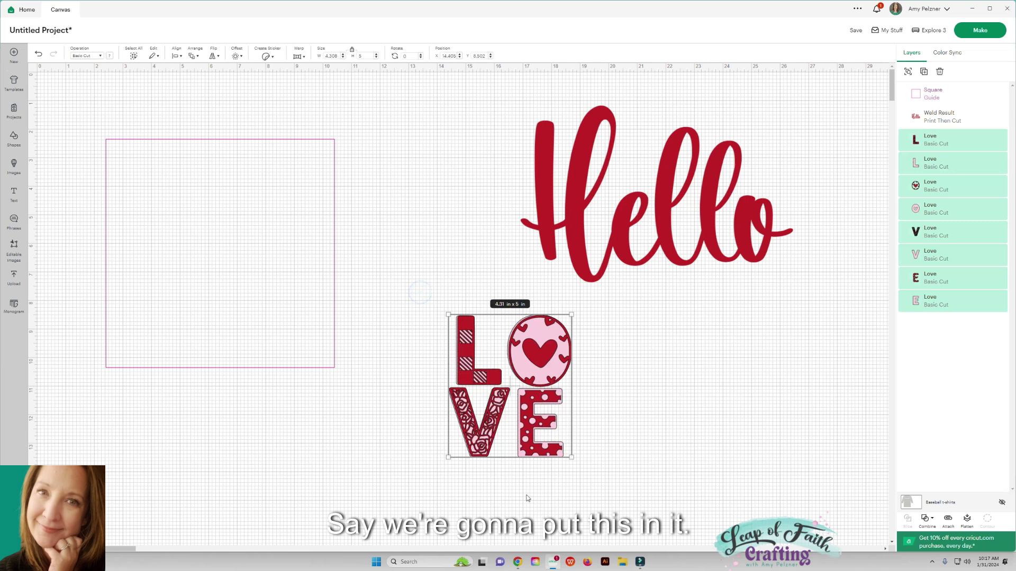
pyautogui.moveTo(539, 454)
pyautogui.mouseDown()
pyautogui.moveTo(244, 308)
pyautogui.moveTo(326, 368)
pyautogui.moveTo(277, 337)
pyautogui.mouseUp()
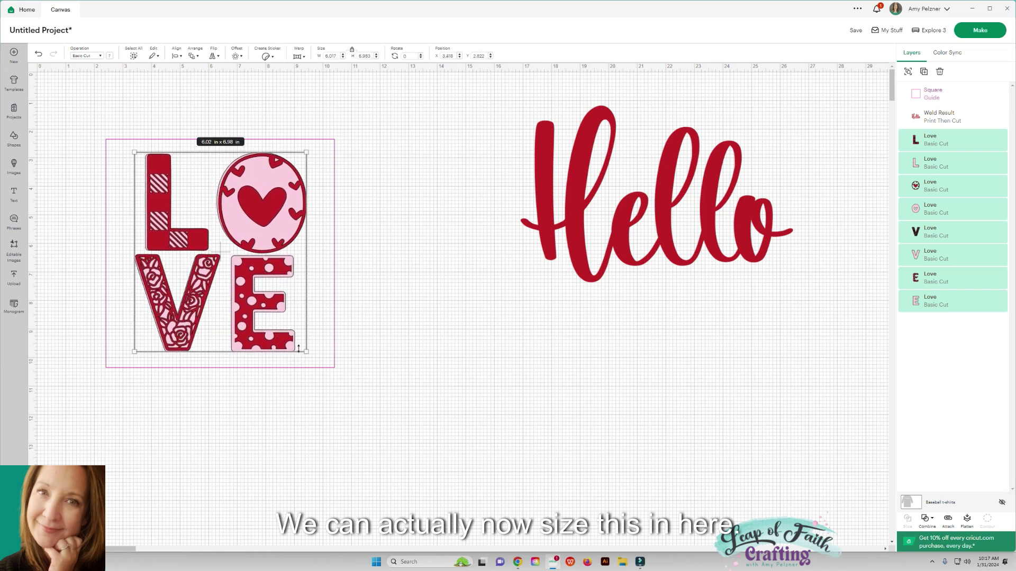
# Check the square guide's fit around LOVE, then shift Hello slightly left and down.
pyautogui.click(337, 289)
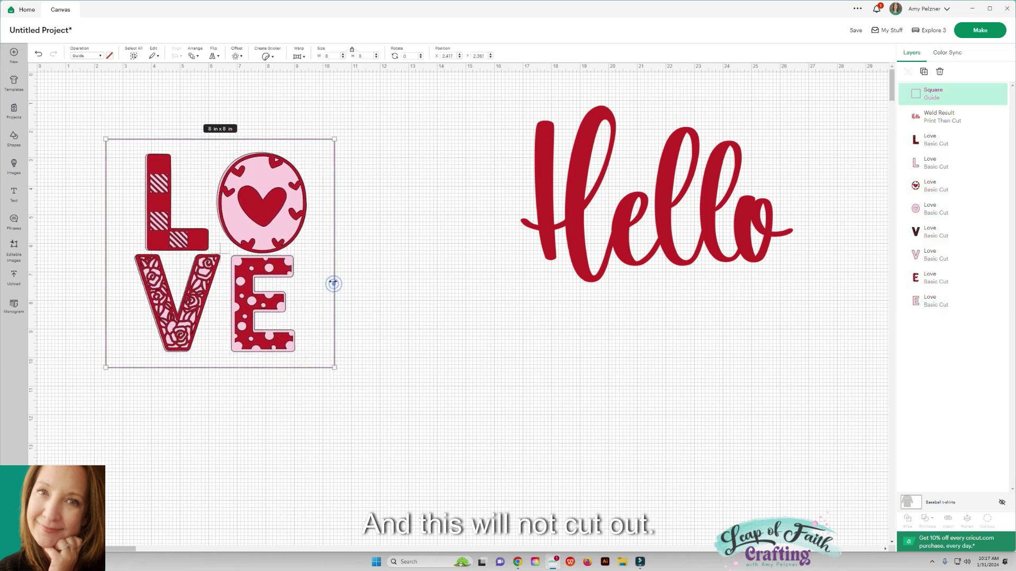
pyautogui.click(361, 255)
pyautogui.click(335, 239)
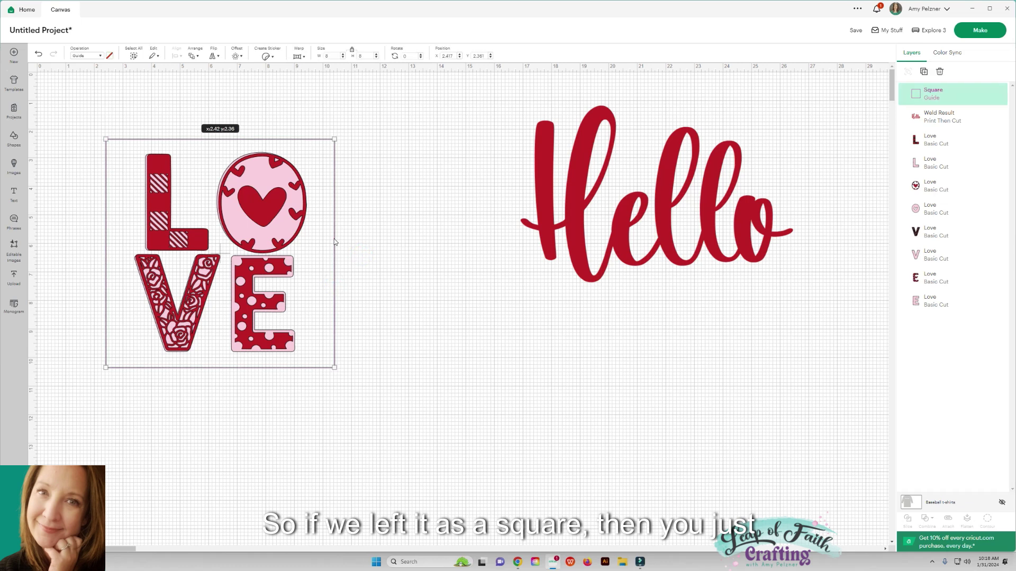
pyautogui.click(363, 244)
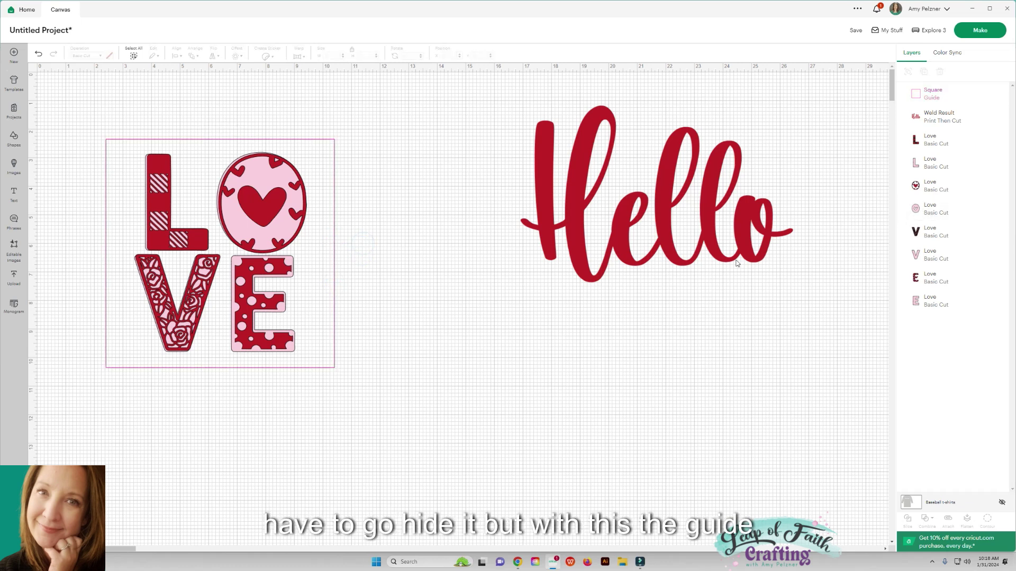
pyautogui.click(334, 237)
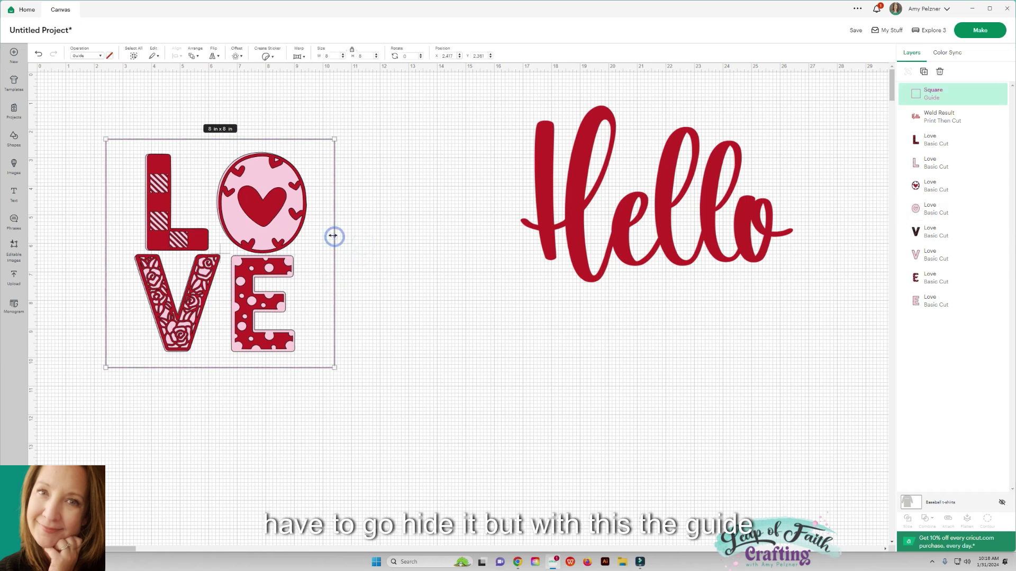
pyautogui.click(371, 279)
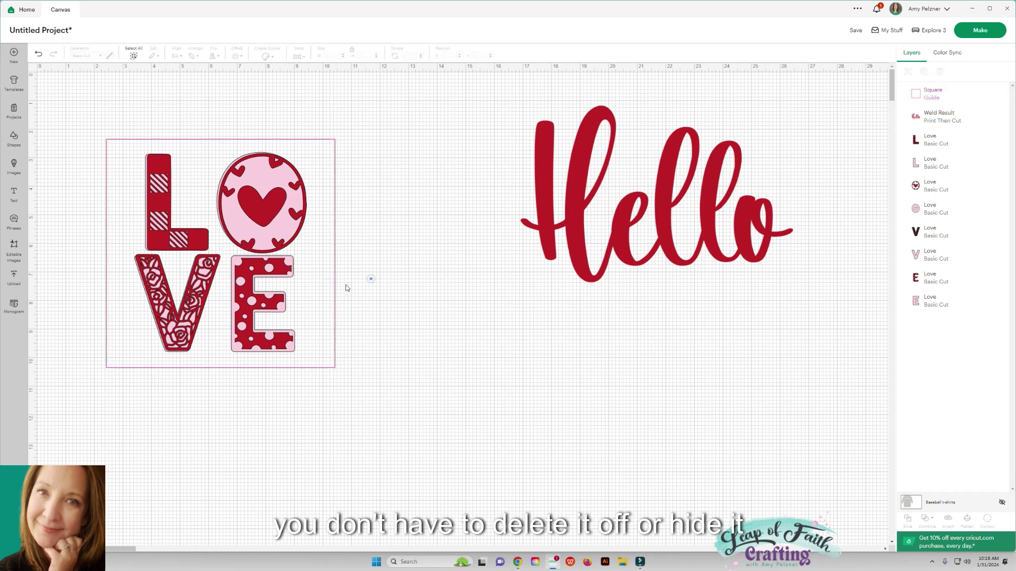
pyautogui.click(335, 286)
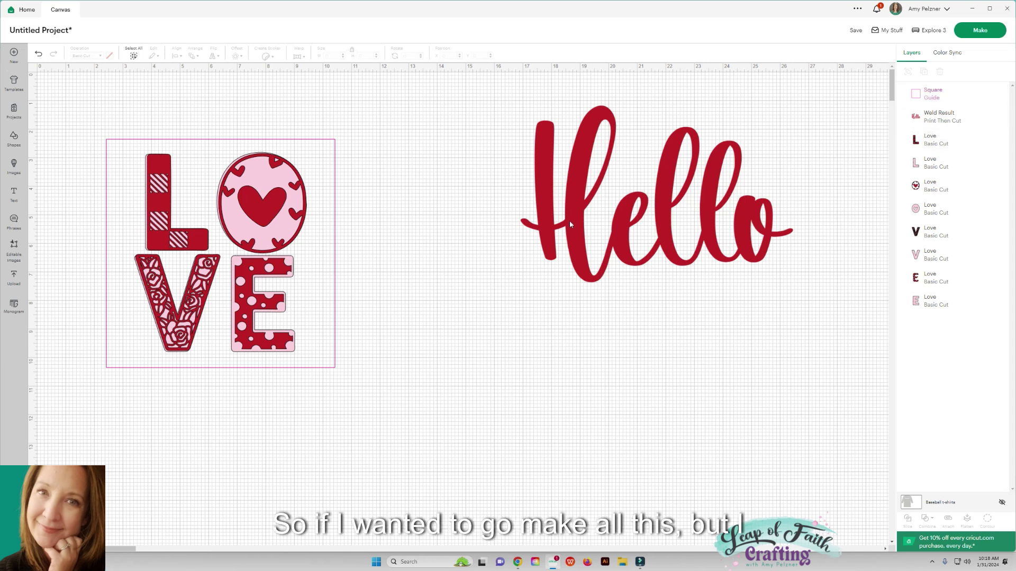
pyautogui.moveTo(569, 220); pyautogui.dragTo(529, 235)
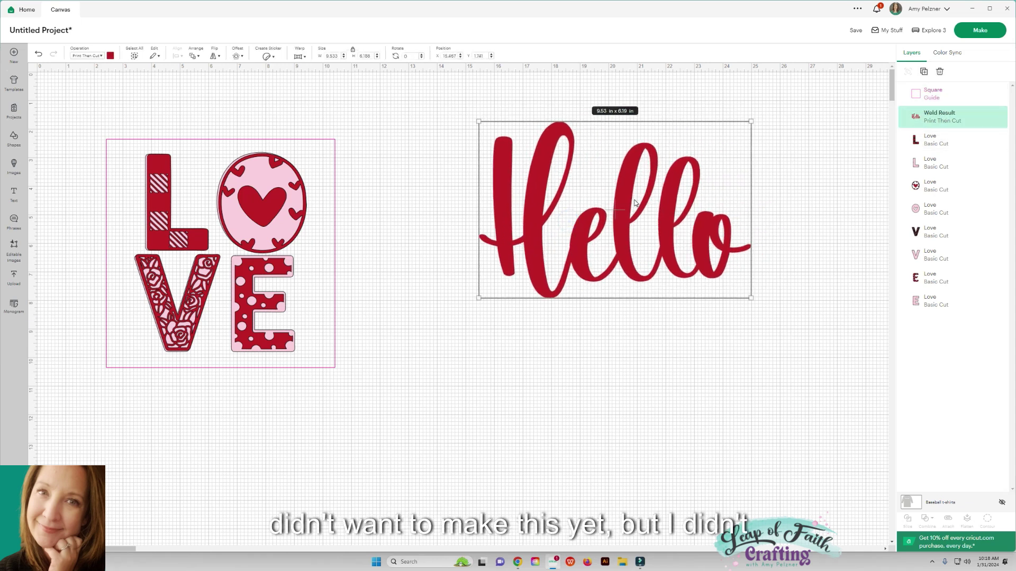
# Hide the red welded Hello layer, leaving only LOVE framed, then go to the Home page.
pyautogui.click(988, 117)
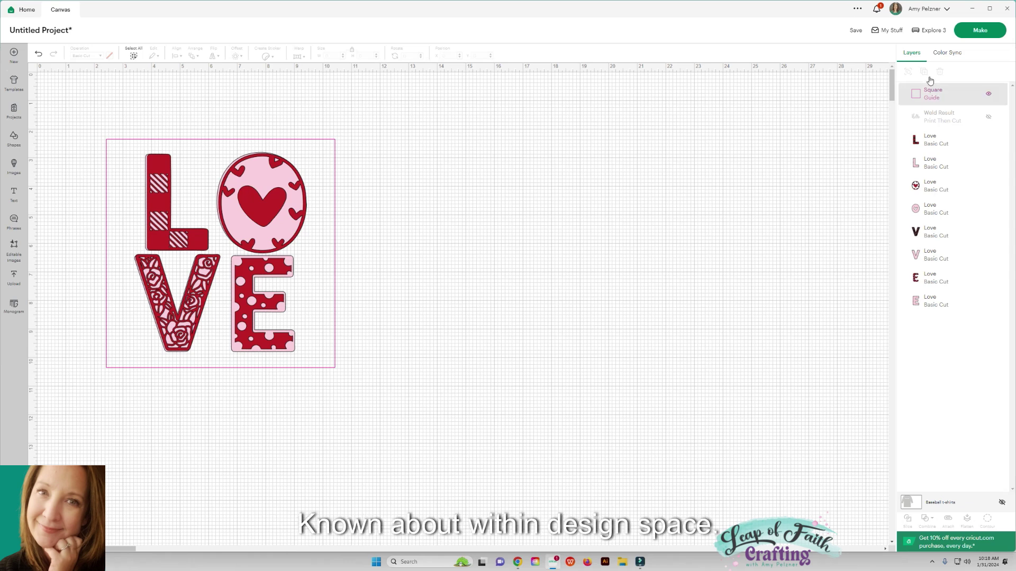
pyautogui.click(32, 10)
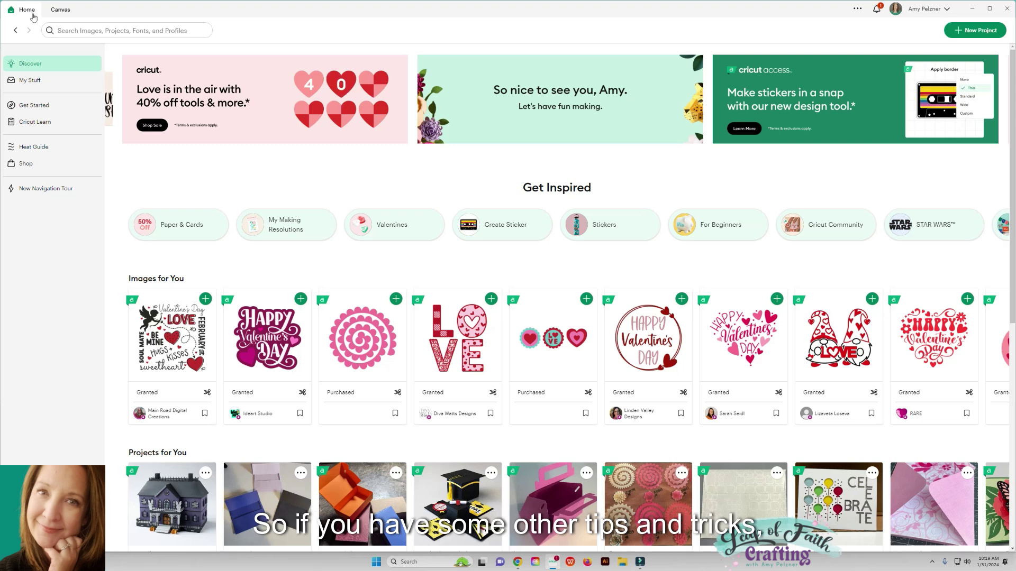
# Go back from Home to the LOVE project canvas via the Canvas tab.
pyautogui.click(61, 13)
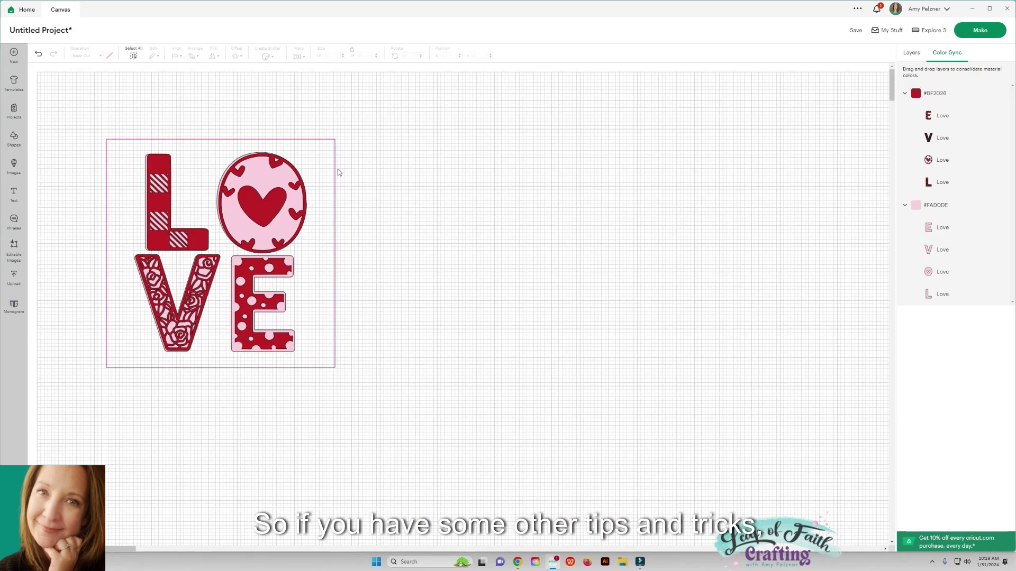